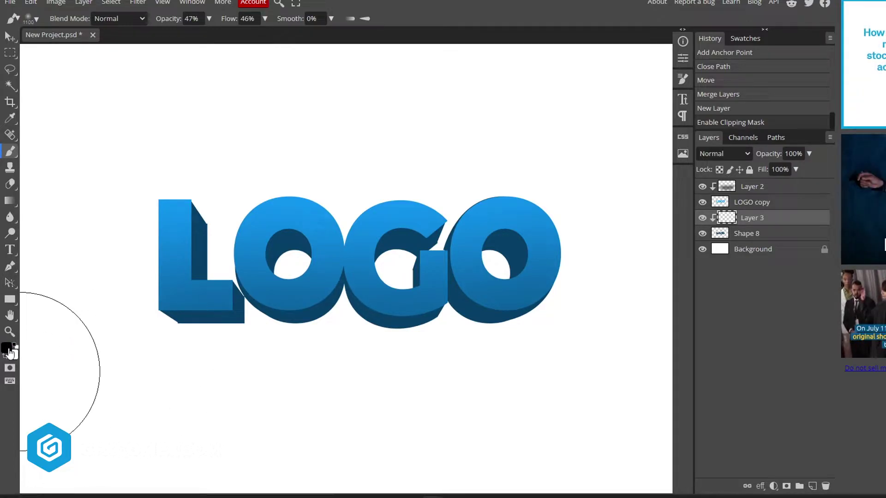
# Step: Paint soft black shading along the underside of the L's extrusion on Layer 3 with a much smaller brush
pyautogui.press('[')
pyautogui.press('[')
pyautogui.press('[')
pyautogui.press('[')
pyautogui.press('[')
pyautogui.press('[')
pyautogui.press('[')
pyautogui.press('[')
pyautogui.press('[')
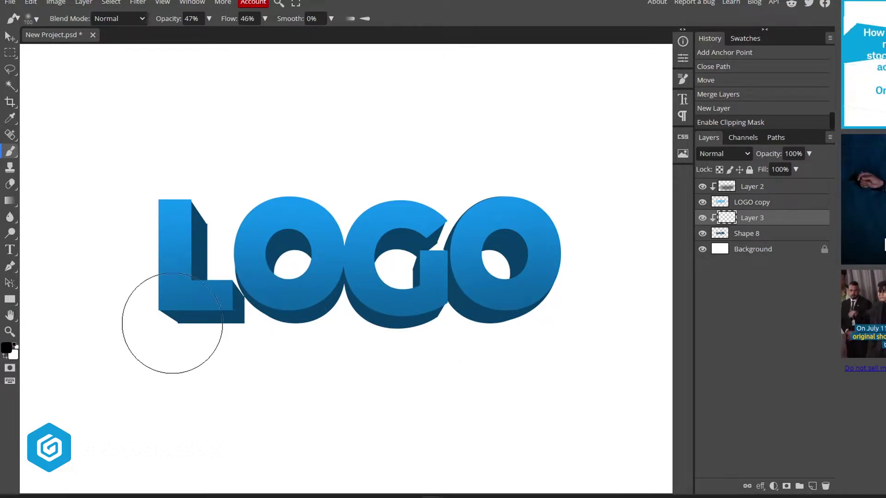
pyautogui.press(']')
pyautogui.moveTo(188, 344); pyautogui.dragTo(248, 341)
pyautogui.moveTo(182, 344); pyautogui.dragTo(245, 338)
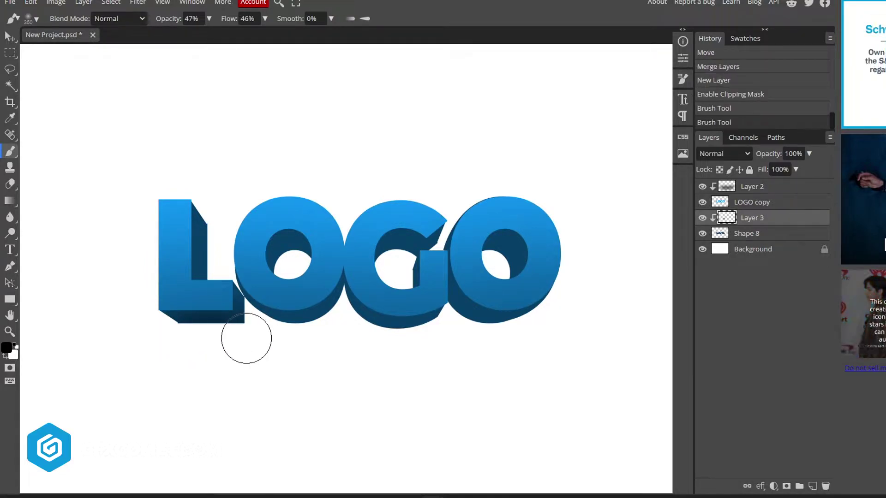
# Step: Extend the black shading over the L's inner side faces and the extruded sides of the O, G and O
pyautogui.moveTo(258, 309); pyautogui.dragTo(251, 321)
pyautogui.click(255, 309)
pyautogui.moveTo(205, 273)
pyautogui.mouseDown()
pyautogui.moveTo(204, 244)
pyautogui.moveTo(206, 274)
pyautogui.mouseUp()
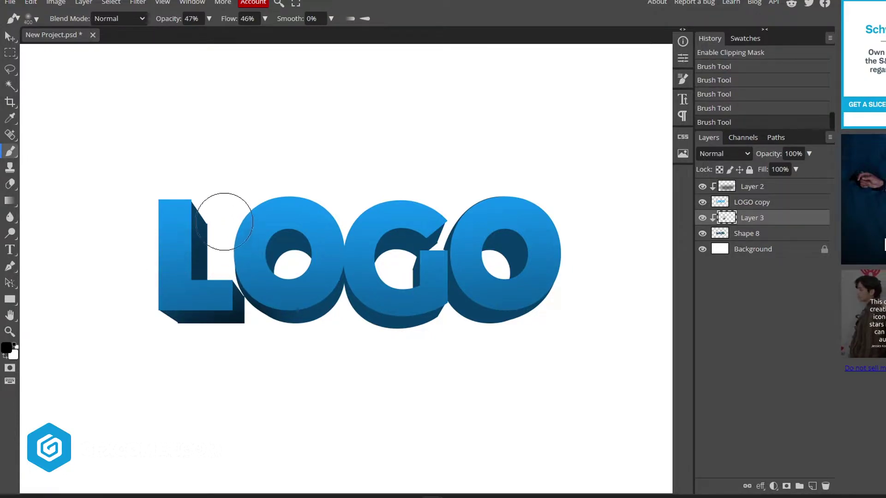
pyautogui.press('[')
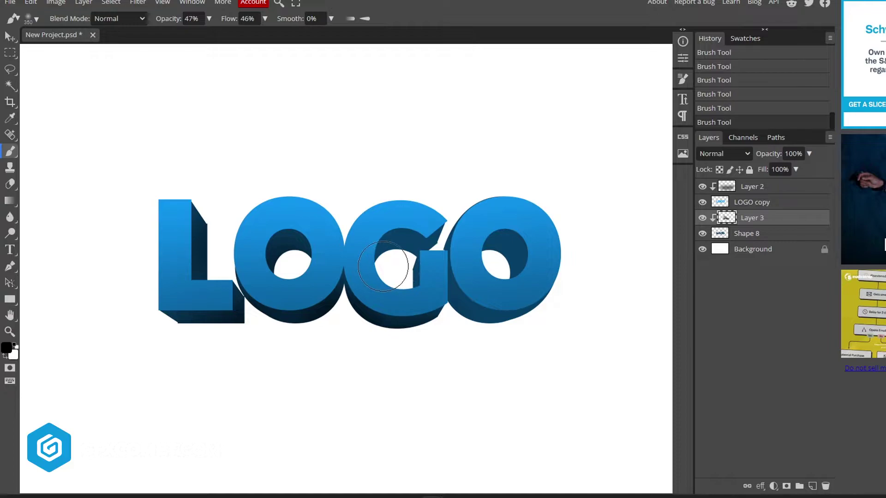
pyautogui.moveTo(454, 327)
pyautogui.mouseDown()
pyautogui.moveTo(491, 342)
pyautogui.moveTo(476, 344)
pyautogui.moveTo(522, 351)
pyautogui.mouseUp()
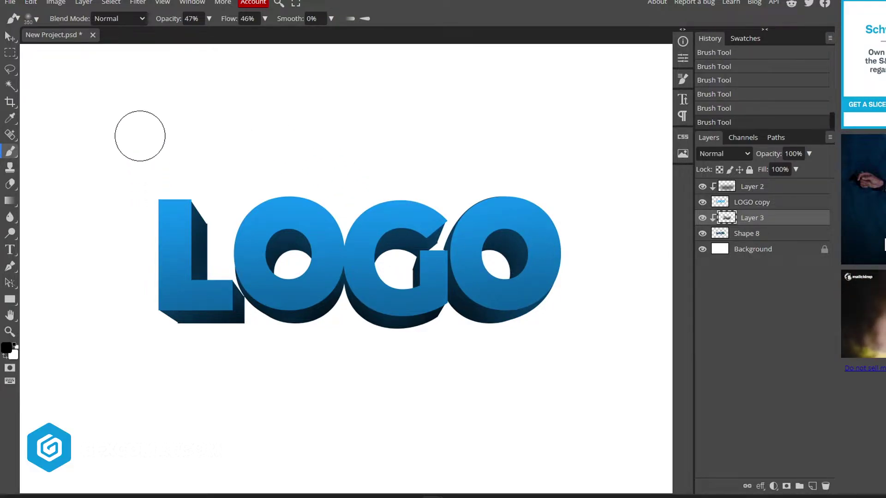
# Step: Draw a Polygonal Lasso selection around the end face of the L's foot and the gap beside the first O
pyautogui.rightClick(10, 70)
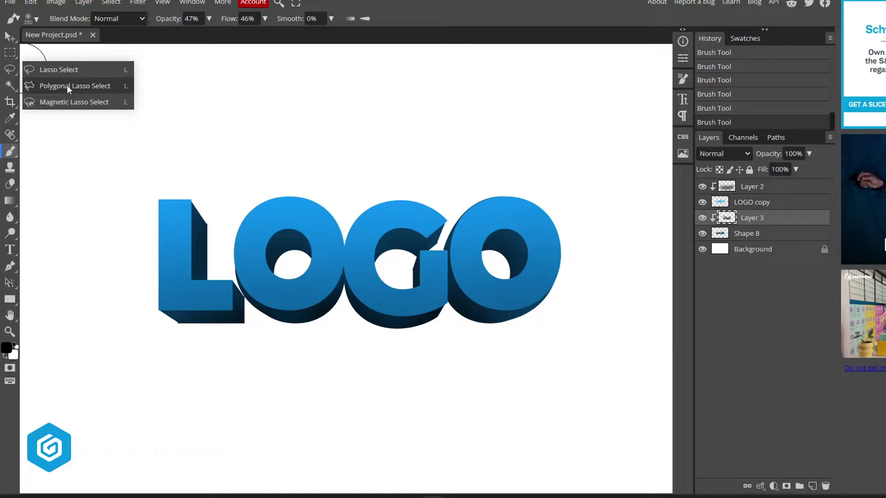
pyautogui.click(104, 87)
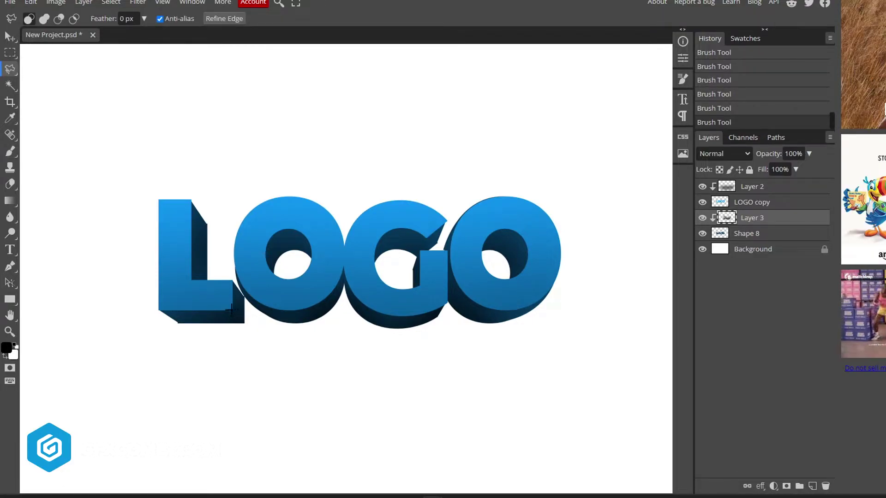
pyautogui.click(232, 309)
pyautogui.click(248, 324)
pyautogui.click(253, 289)
pyautogui.click(239, 267)
pyautogui.doubleClick(223, 263)
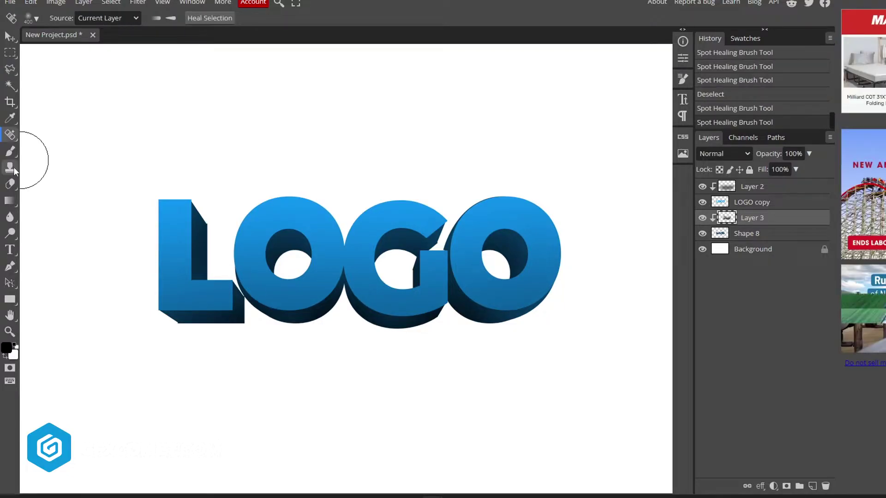
# Step: Switch to the Eraser tool and undo the latest healing strokes and deselection to bring back the selection beside the L
pyautogui.click(10, 167)
pyautogui.click(10, 185)
pyautogui.rightClick(11, 185)
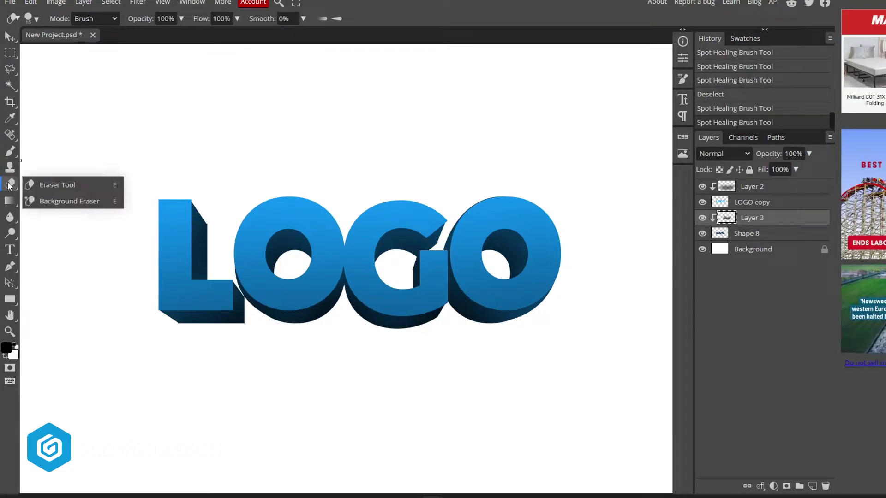
pyautogui.click(41, 184)
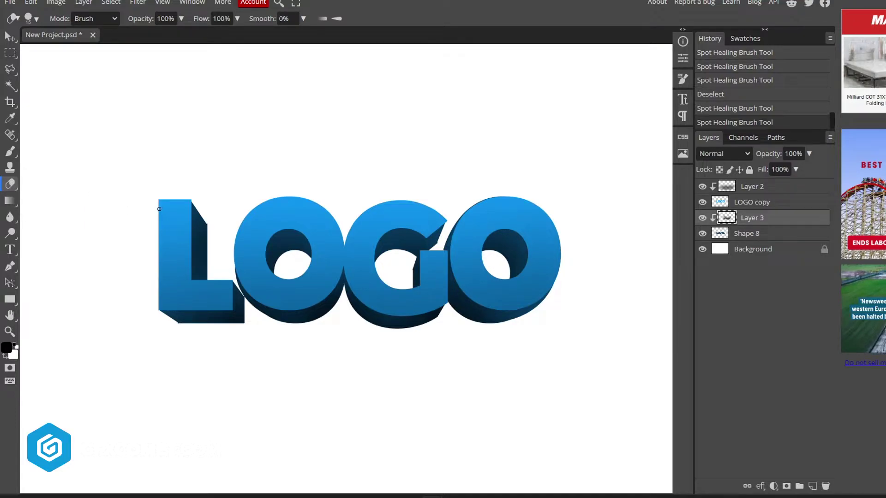
pyautogui.hotkey('ctrl', 'z')
pyautogui.hotkey('ctrl', 'z')
pyautogui.hotkey('ctrl', 'z')
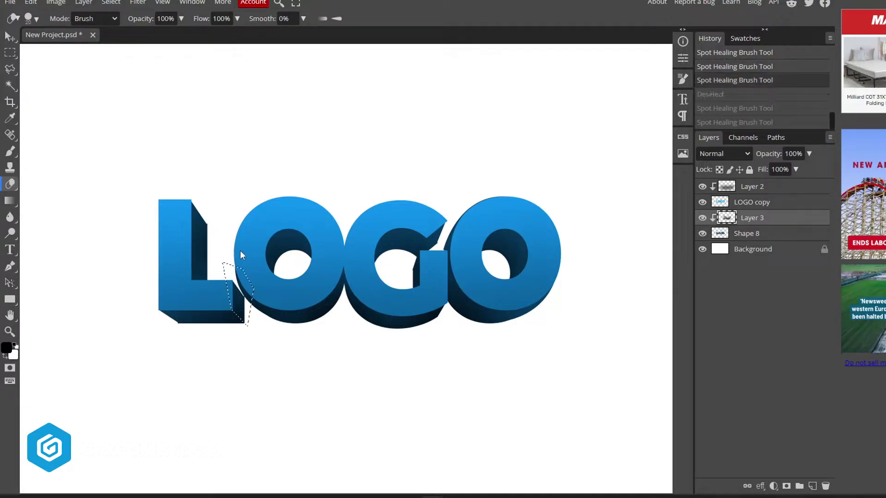
# Step: Enlarge the Eraser to size 500, erase within the selection at the end of the L's foot, and deselect
pyautogui.rightClick(10, 185)
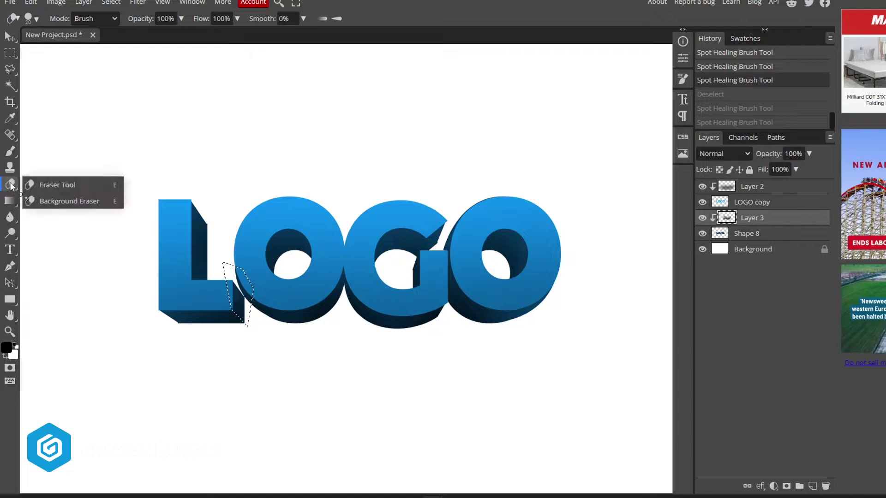
pyautogui.click(43, 184)
pyautogui.click(36, 19)
pyautogui.moveTo(128, 71); pyautogui.dragTo(77, 72)
pyautogui.press(']')
pyautogui.press(']')
pyautogui.press(']')
pyautogui.press(']')
pyautogui.press(']')
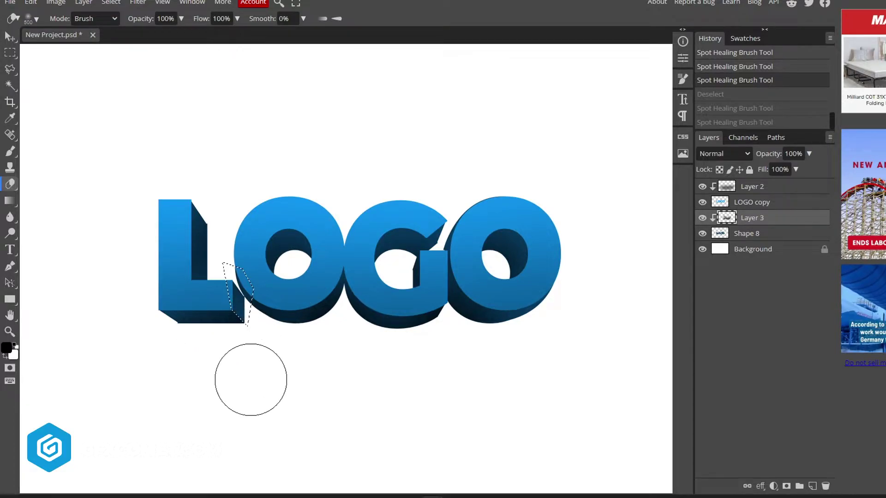
pyautogui.click(251, 379)
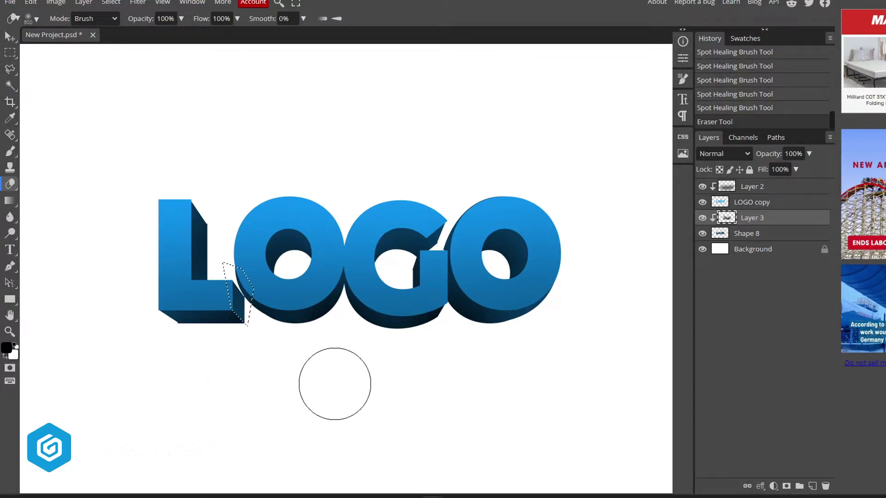
pyautogui.hotkey('ctrl', 'd')
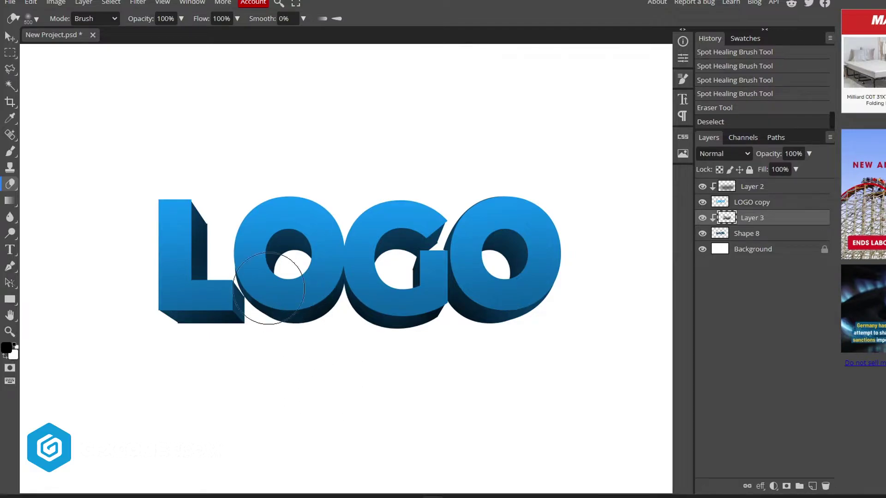
# Step: Select the G's upper opening with the Polygonal Lasso, erase the shading inside it, and clear the selection
pyautogui.click(10, 68)
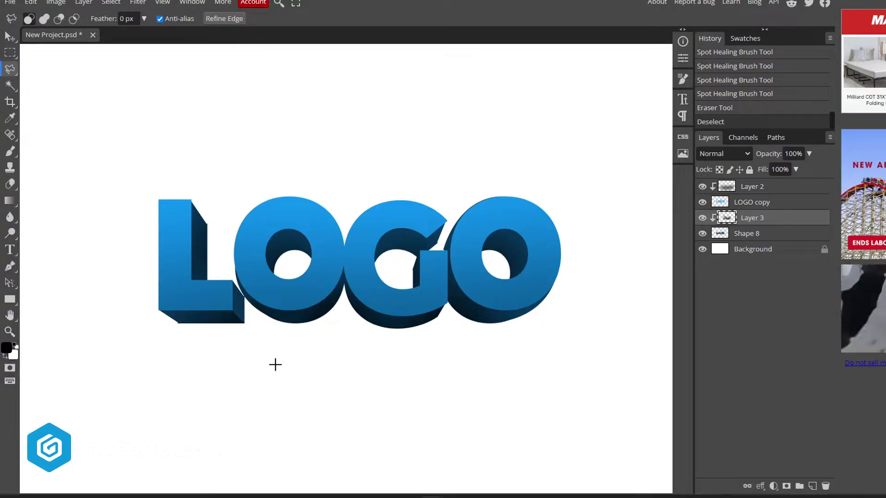
pyautogui.click(440, 246)
pyautogui.click(447, 217)
pyautogui.hotkey('ctrl', 'd')
pyautogui.hotkey('ctrl', 'z')
pyautogui.press('e')
pyautogui.moveTo(439, 261); pyautogui.dragTo(400, 248)
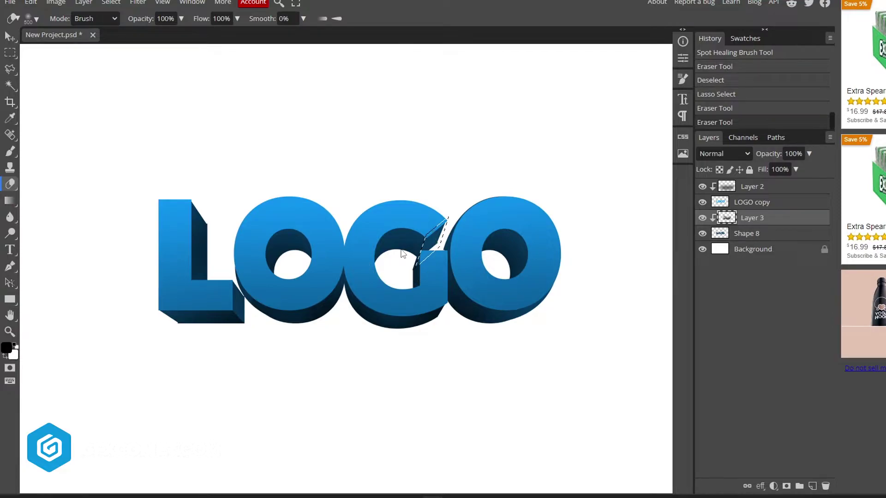
pyautogui.hotkey('ctrl', 'd')
# Step: Set Layer 3's blend mode to Soft Light and duplicate it, with the copy at 17% opacity
pyautogui.press('v')
pyautogui.hotkey('ctrl', '-')
pyautogui.hotkey('ctrl', '+')
pyautogui.click(749, 154)
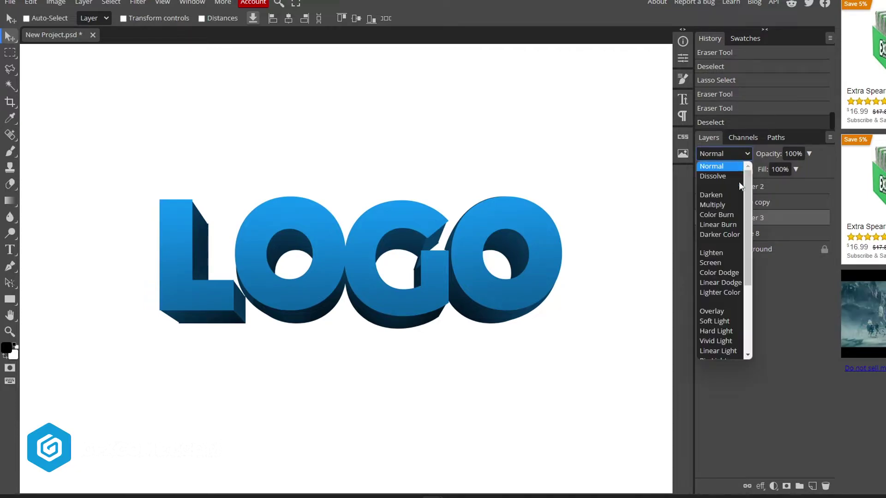
pyautogui.click(732, 317)
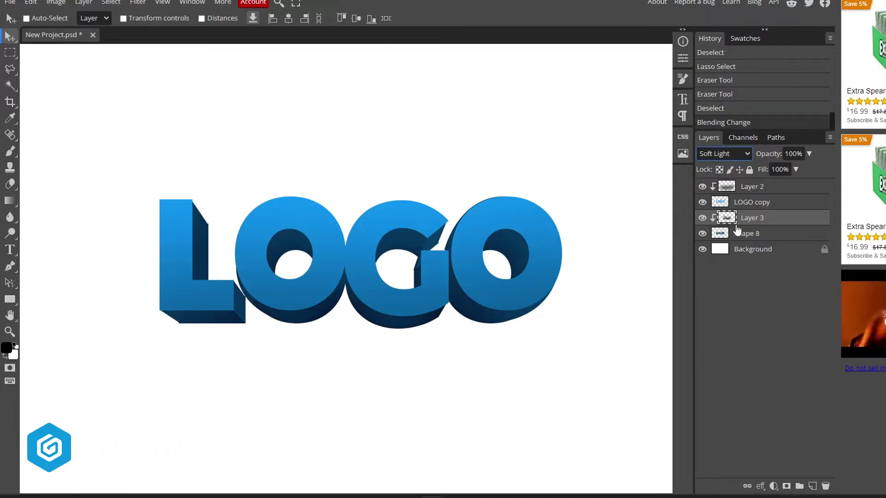
pyautogui.hotkey('ctrl', 'j')
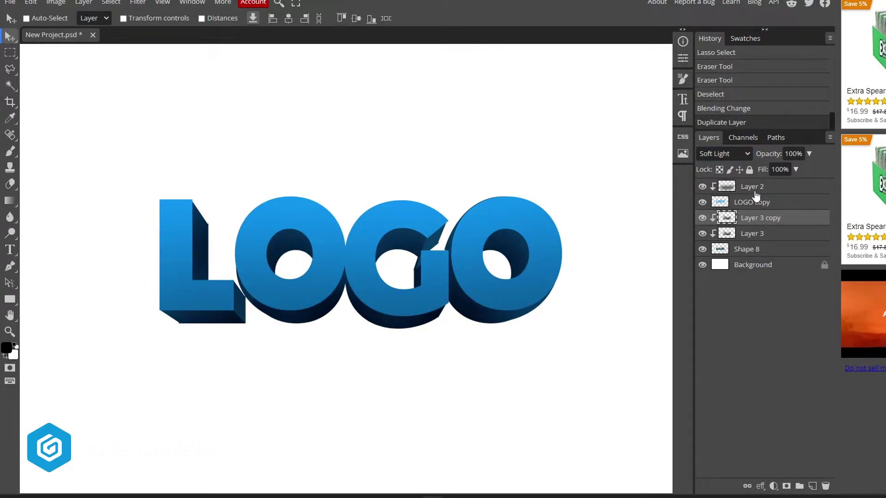
pyautogui.moveTo(770, 156); pyautogui.dragTo(603, 164)
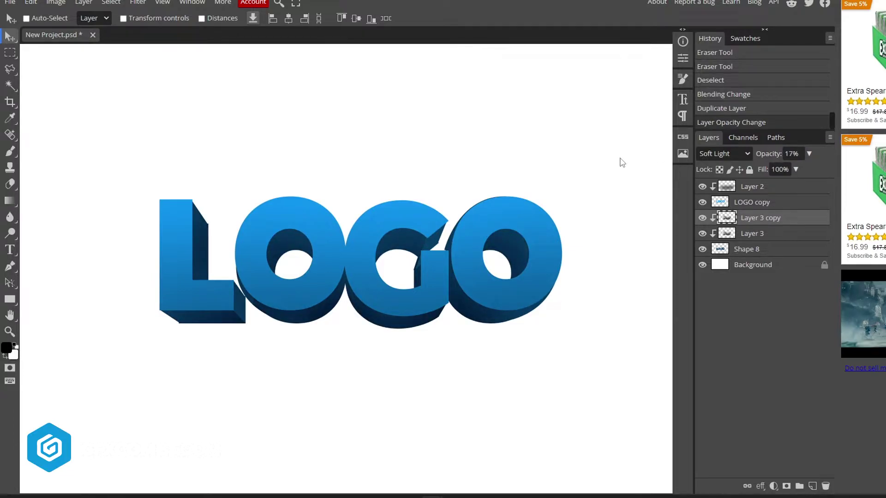
# Step: Add a new layer above Layer 3 copy and make it a clipping mask
pyautogui.click(812, 485)
pyautogui.rightClick(751, 220)
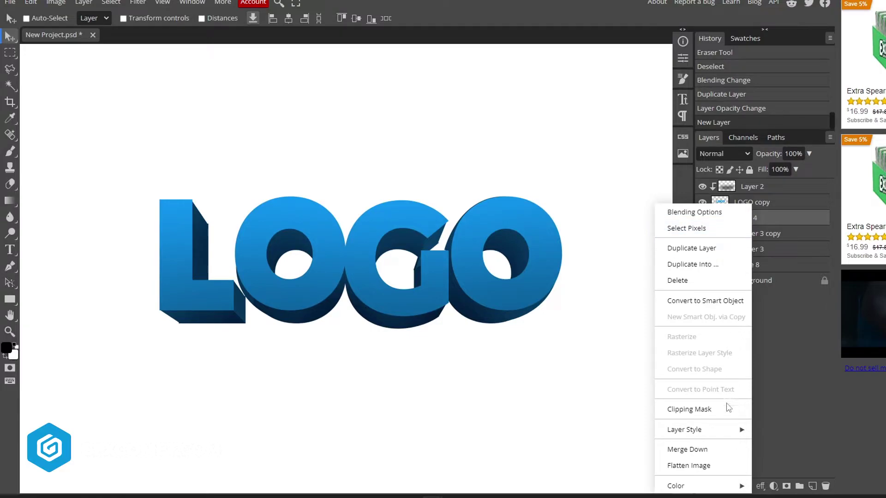
pyautogui.click(674, 408)
# Step: Paint white highlights on the L's extruded side faces, using brush size 700 for the stem and 400 for the foot
pyautogui.press('b')
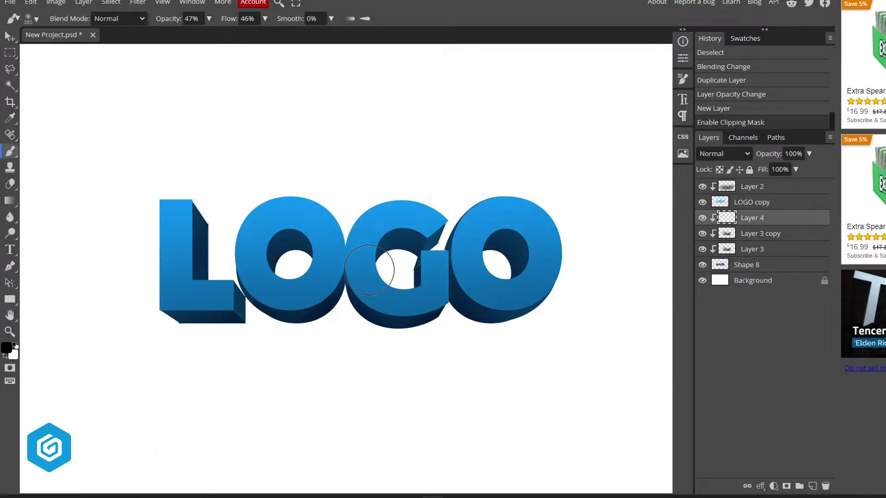
pyautogui.click(4, 356)
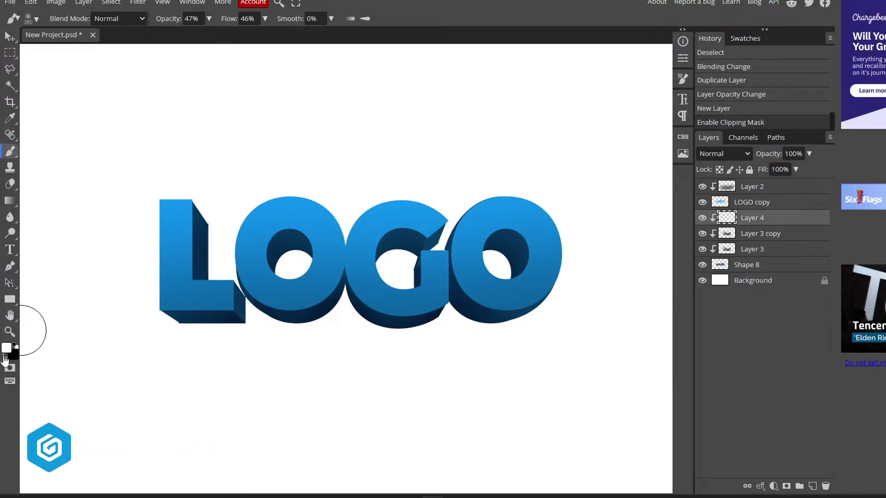
pyautogui.press(']')
pyautogui.press(']')
pyautogui.press(']')
pyautogui.press(']')
pyautogui.press(']')
pyautogui.click(198, 212)
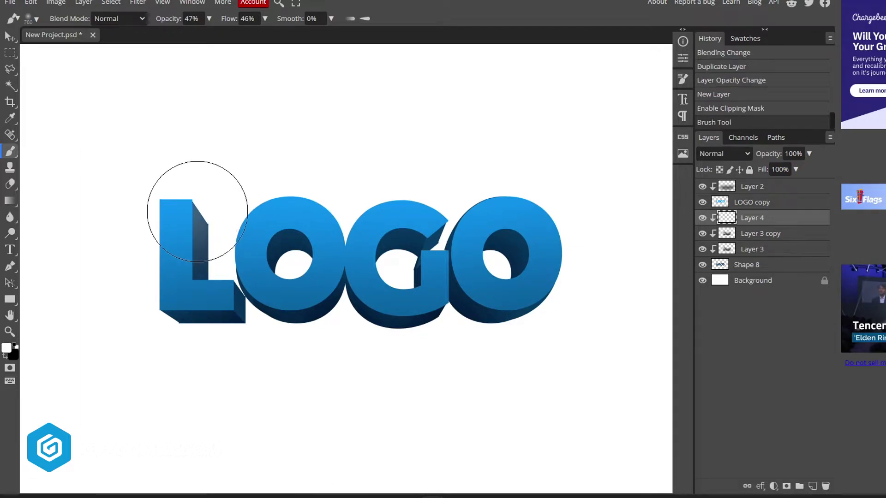
pyautogui.press('[')
pyautogui.press('[')
pyautogui.press('[')
pyautogui.click(251, 287)
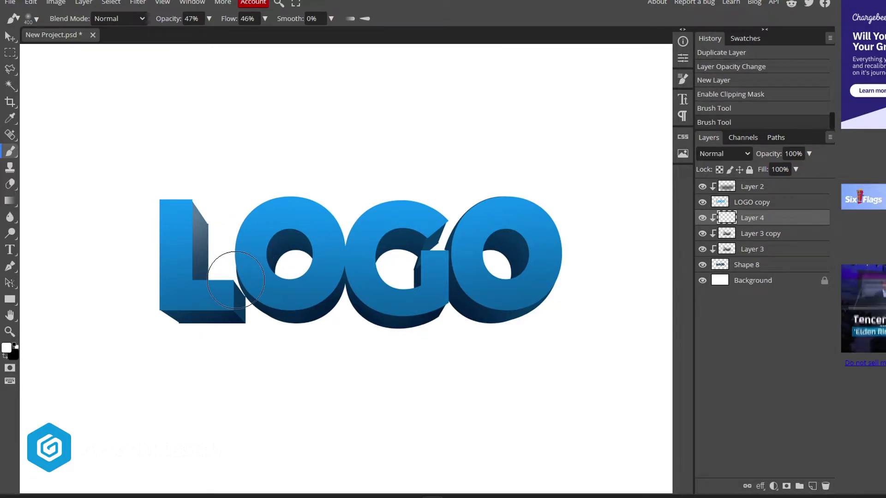
pyautogui.click(236, 280)
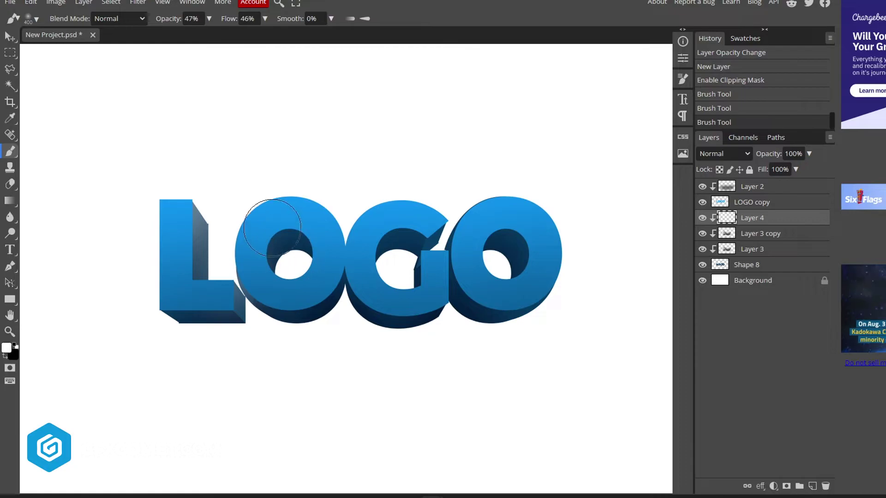
# Step: Paint soft white highlights on the extruded inner and lower faces of the O, G and O
pyautogui.click(281, 203)
pyautogui.press(']')
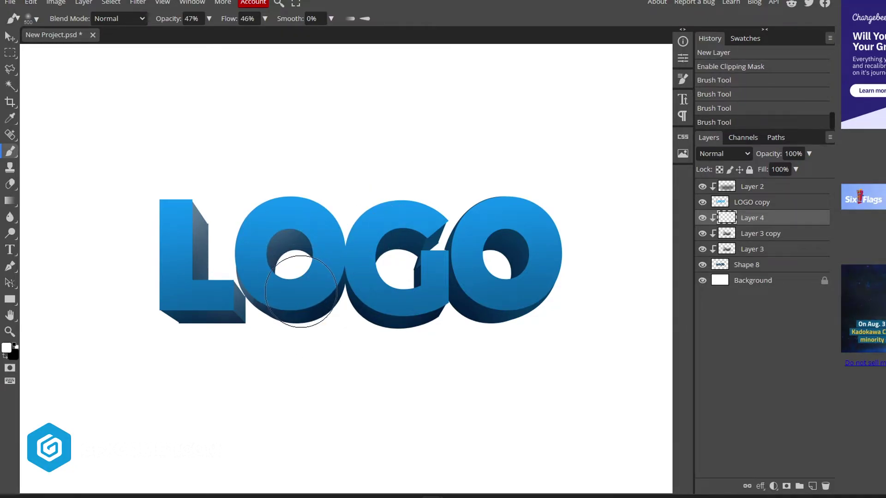
pyautogui.click(301, 291)
pyautogui.press('[')
pyautogui.press('[')
pyautogui.click(416, 222)
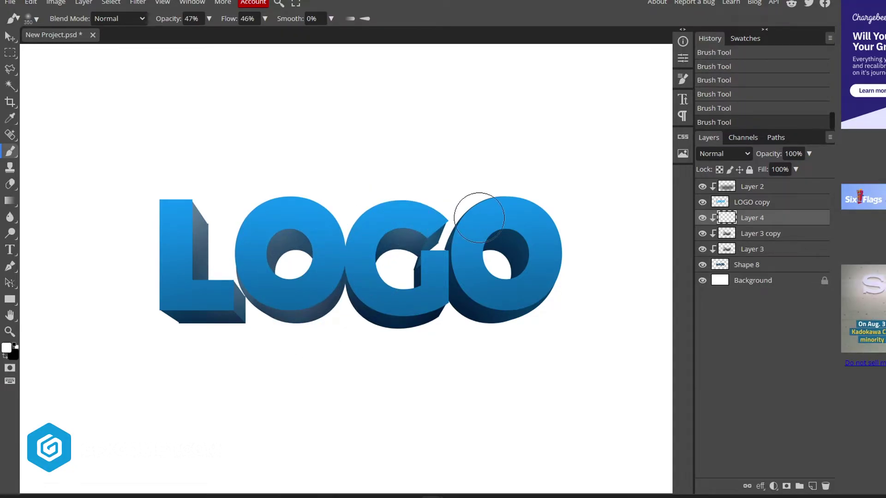
pyautogui.click(513, 224)
pyautogui.moveTo(492, 300); pyautogui.dragTo(476, 283)
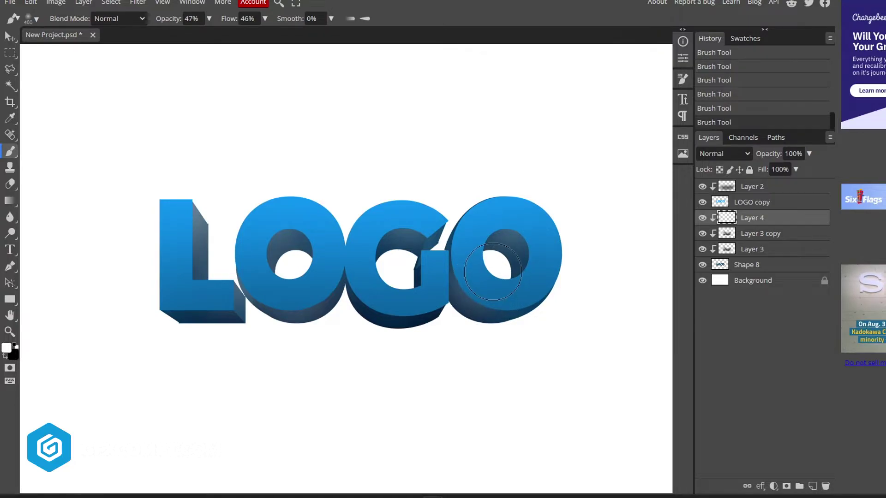
# Step: Set Layer 4's blend mode to Overlay and duplicate it, with the copy at 25% opacity
pyautogui.press('v')
pyautogui.click(741, 155)
pyautogui.click(718, 311)
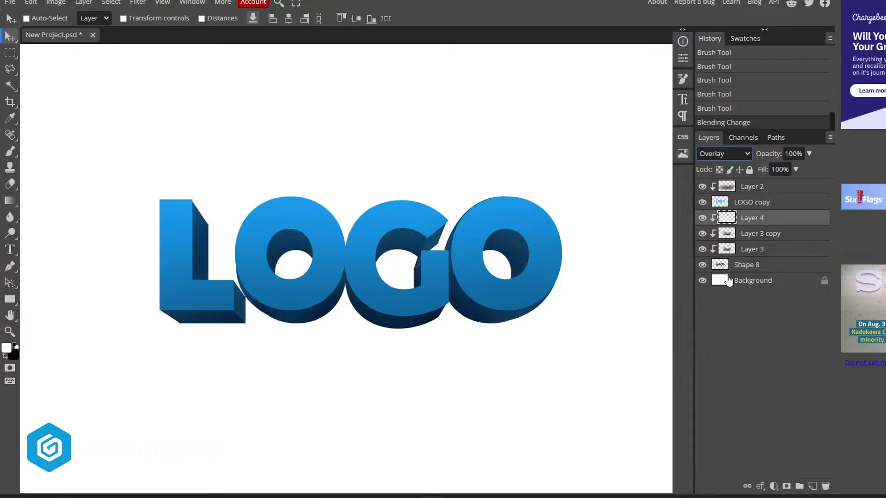
pyautogui.hotkey('ctrl', 'j')
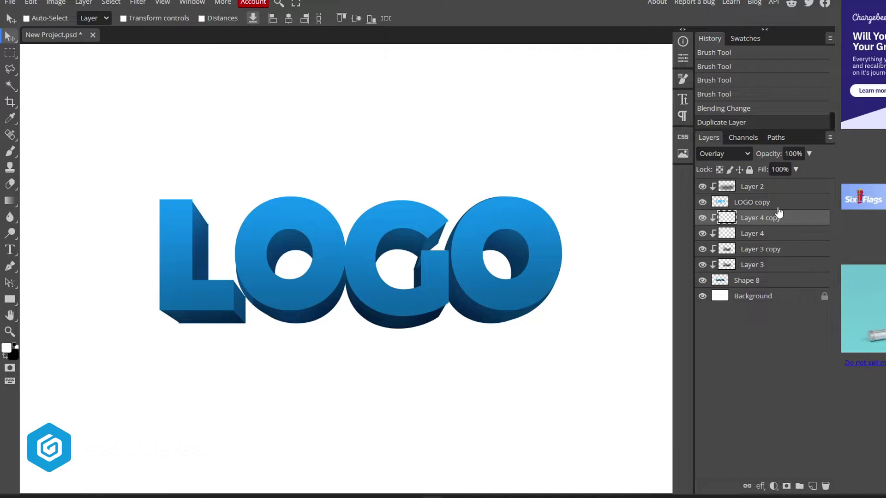
pyautogui.moveTo(762, 154); pyautogui.dragTo(508, 180)
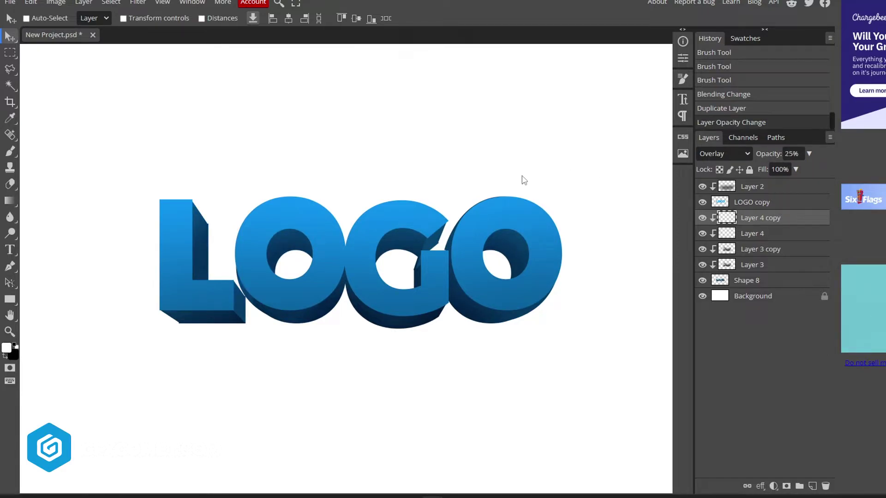
# Step: Add a Bevel and Emboss style to the LOGO copy layer with depth 1000% and size 10 px
pyautogui.click(701, 203)
pyautogui.click(701, 203)
pyautogui.click(741, 202)
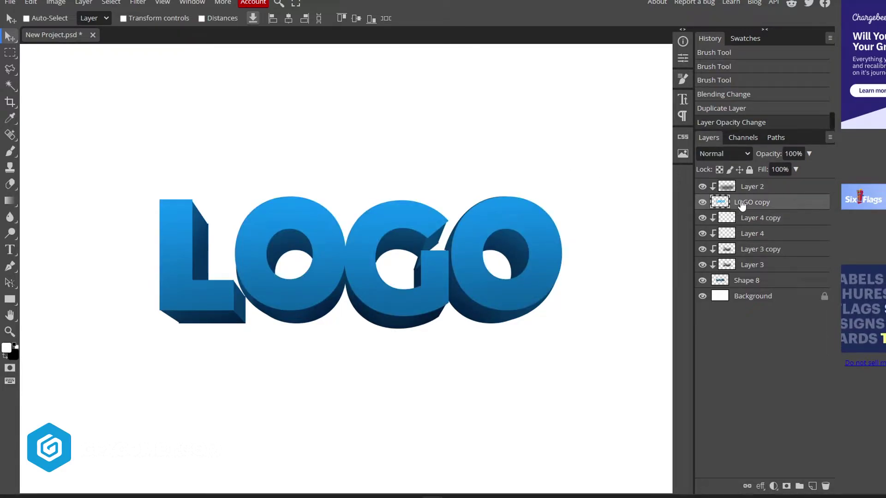
pyautogui.rightClick(771, 202)
pyautogui.click(766, 208)
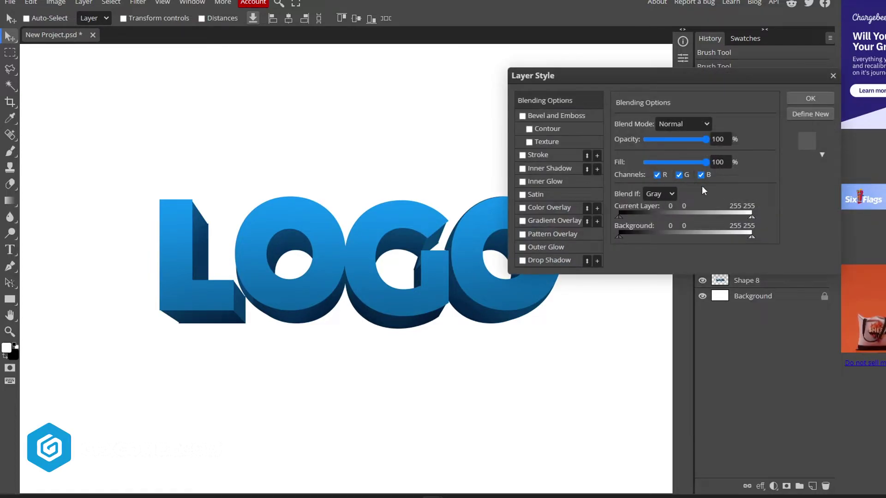
pyautogui.moveTo(591, 80); pyautogui.dragTo(682, 51)
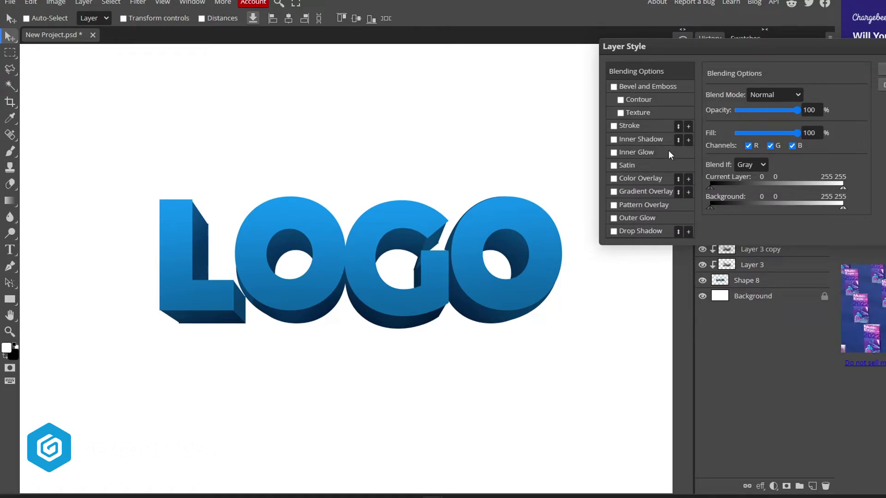
pyautogui.click(659, 86)
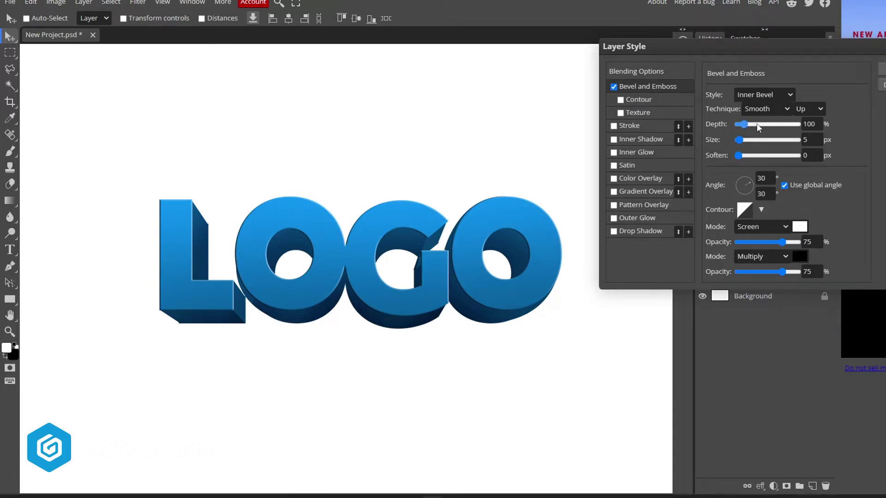
pyautogui.moveTo(783, 121); pyautogui.dragTo(801, 124)
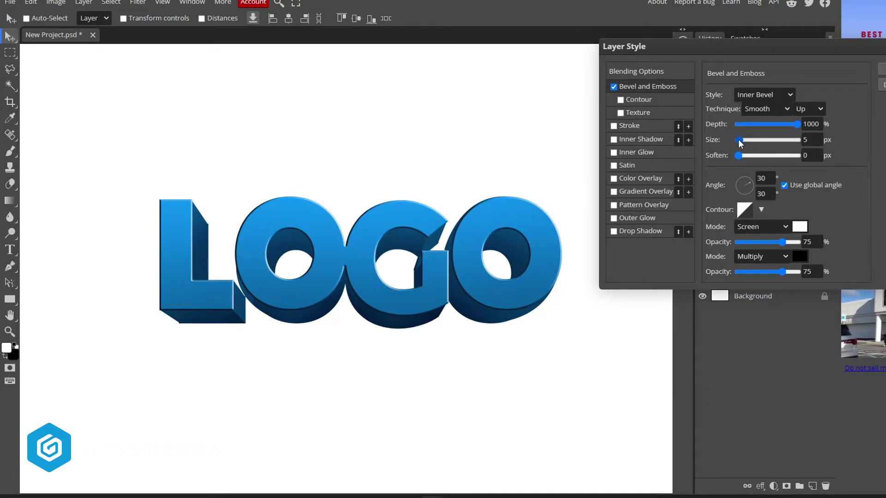
pyautogui.moveTo(742, 140); pyautogui.dragTo(741, 141)
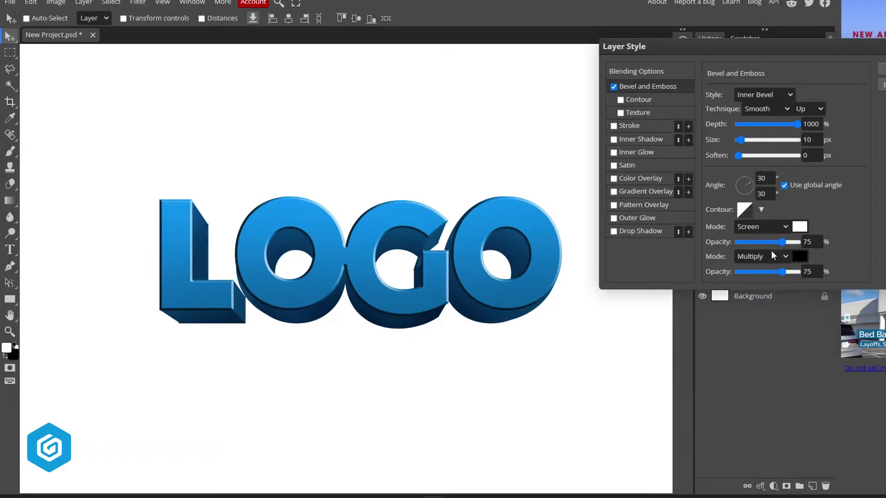
# Step: Set both the highlight and shadow modes of the bevel to Soft Light
pyautogui.click(771, 255)
pyautogui.click(775, 258)
pyautogui.click(766, 226)
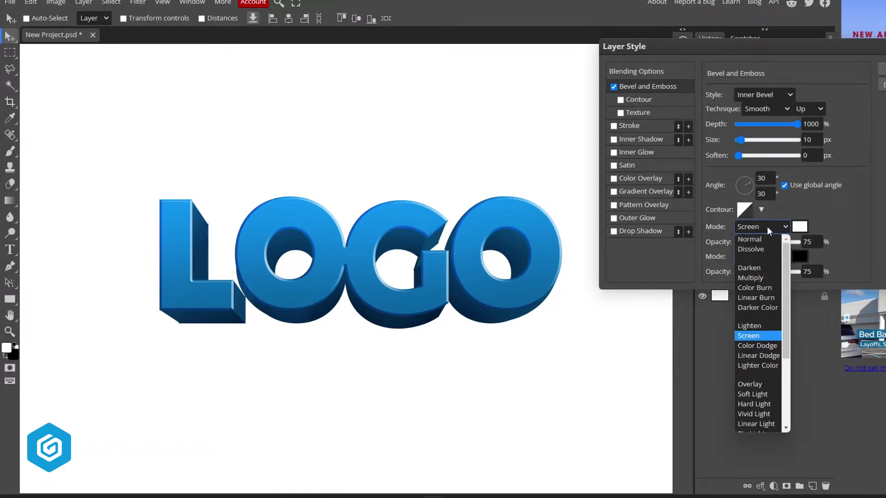
pyautogui.click(750, 394)
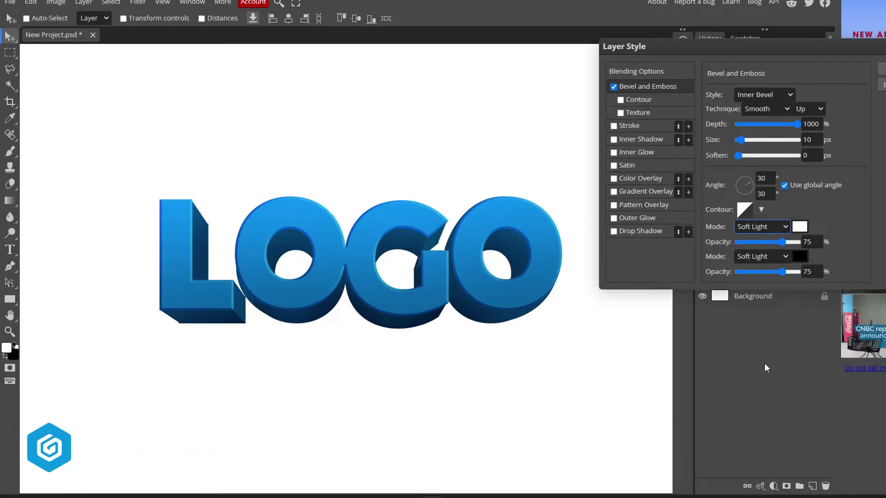
# Step: Light the bevel from a non-global angle of -50° and altitude 21°, with highlight opacity 46% and shadow opacity 17%
pyautogui.click(748, 189)
pyautogui.click(785, 185)
pyautogui.moveTo(744, 187); pyautogui.dragTo(749, 191)
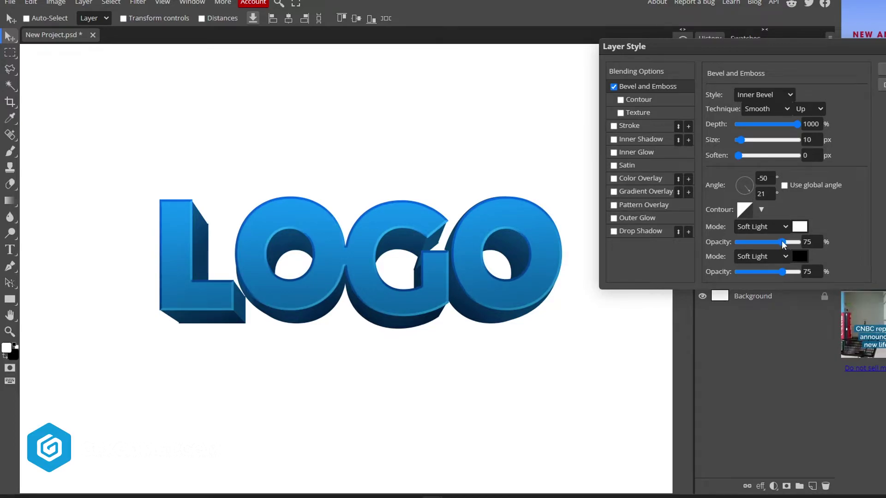
pyautogui.scroll(1, 752, 240)
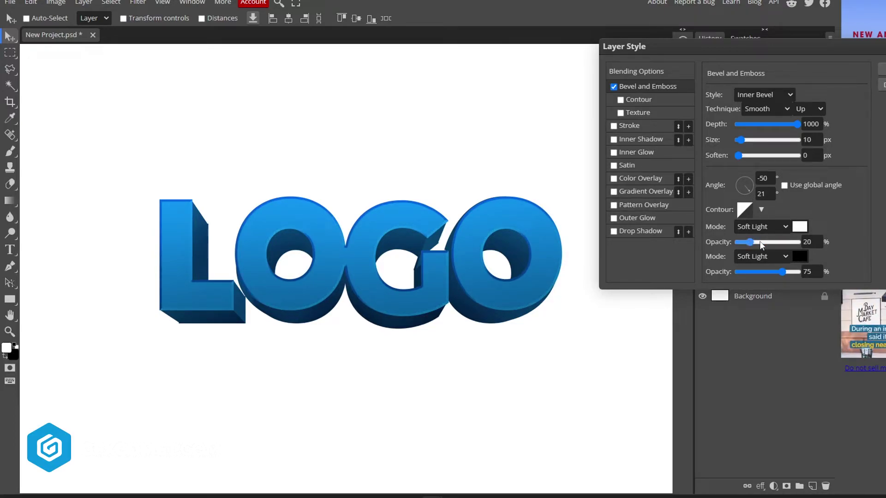
pyautogui.click(765, 242)
pyautogui.moveTo(748, 274)
pyautogui.mouseDown()
pyautogui.moveTo(757, 273)
pyautogui.moveTo(735, 275)
pyautogui.moveTo(749, 276)
pyautogui.mouseUp()
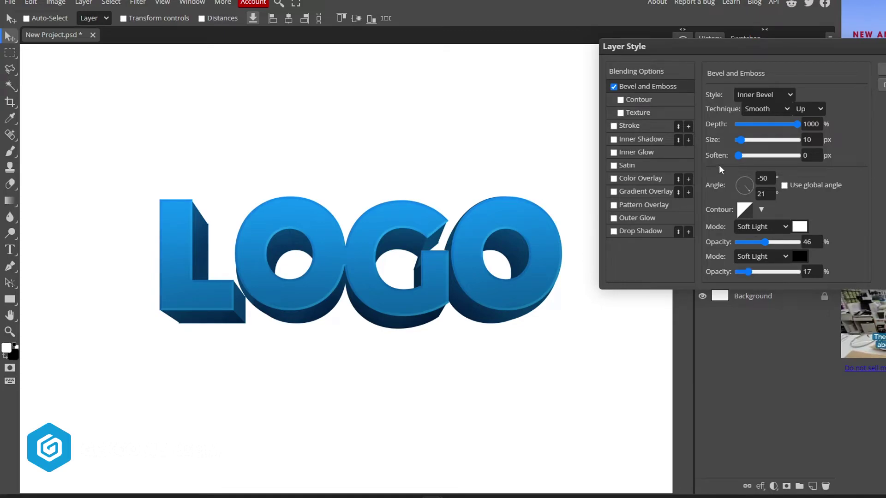
pyautogui.click(882, 69)
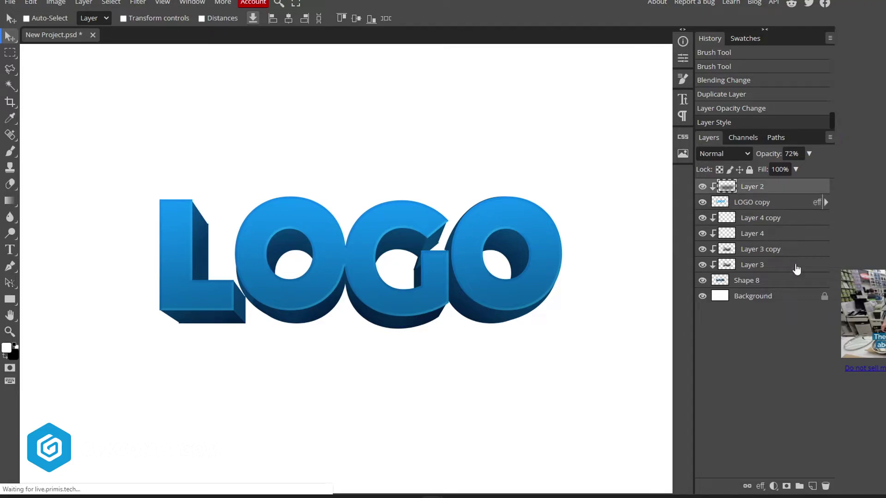
# Step: Add a new layer above Layer 2 and make it a clipping mask
pyautogui.click(812, 485)
pyautogui.rightClick(769, 189)
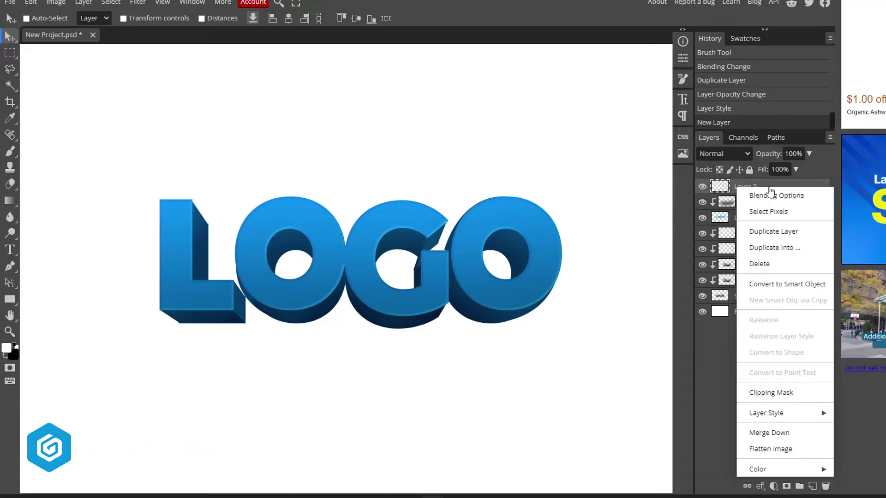
pyautogui.click(801, 392)
# Step: Paint a soft white glow over the centre of the letter faces with a large brush, up to size 1200
pyautogui.press('b')
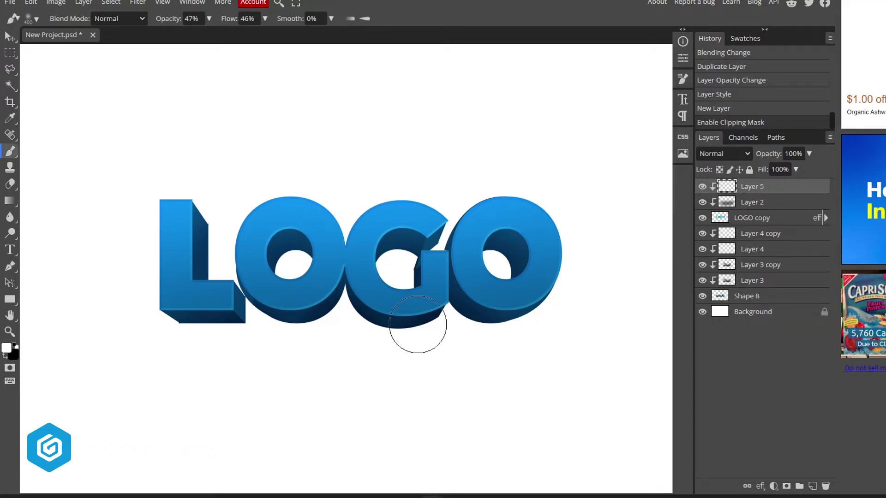
pyautogui.press(']')
pyautogui.press(']')
pyautogui.press(']')
pyautogui.press(']')
pyautogui.press(']')
pyautogui.press(']')
pyautogui.press(']')
pyautogui.press(']')
pyautogui.press(']')
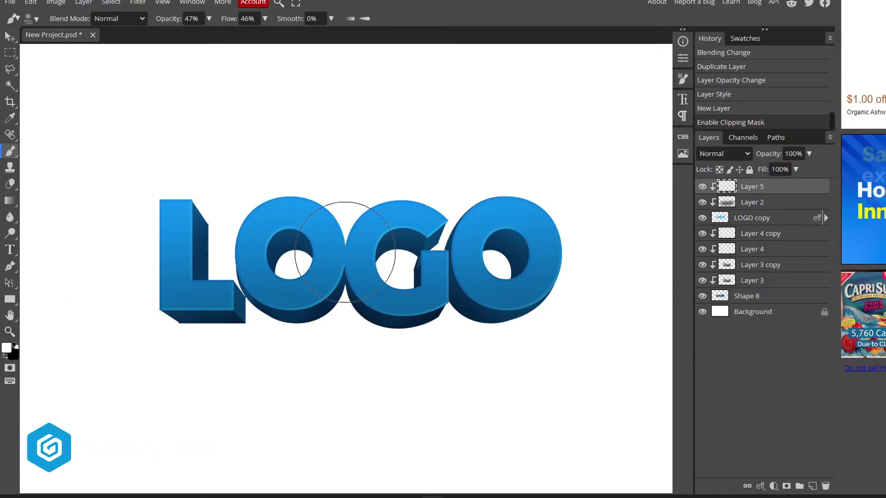
pyautogui.moveTo(360, 261)
pyautogui.mouseDown()
pyautogui.moveTo(284, 293)
pyautogui.moveTo(285, 265)
pyautogui.moveTo(269, 264)
pyautogui.moveTo(439, 258)
pyautogui.moveTo(399, 252)
pyautogui.mouseUp()
pyautogui.press('[')
pyautogui.click(360, 249)
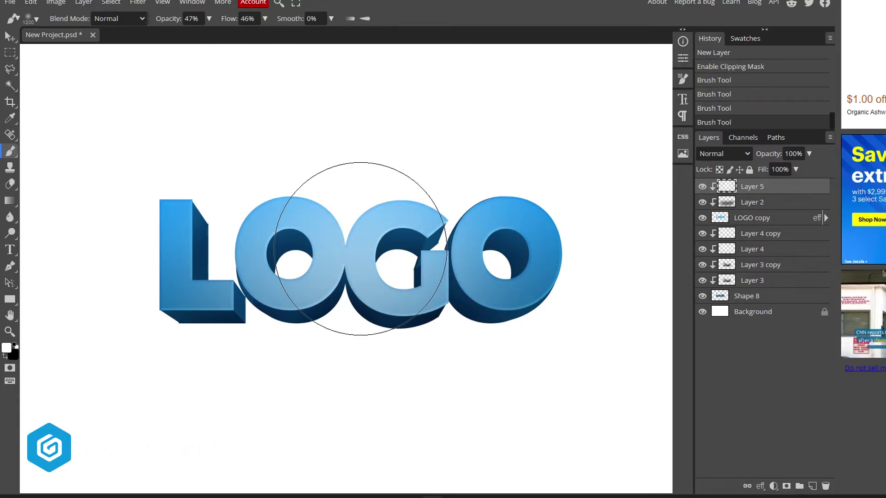
# Step: Set Layer 5's opacity to 83%
pyautogui.press('v')
pyautogui.press('8')
pyautogui.press('3')
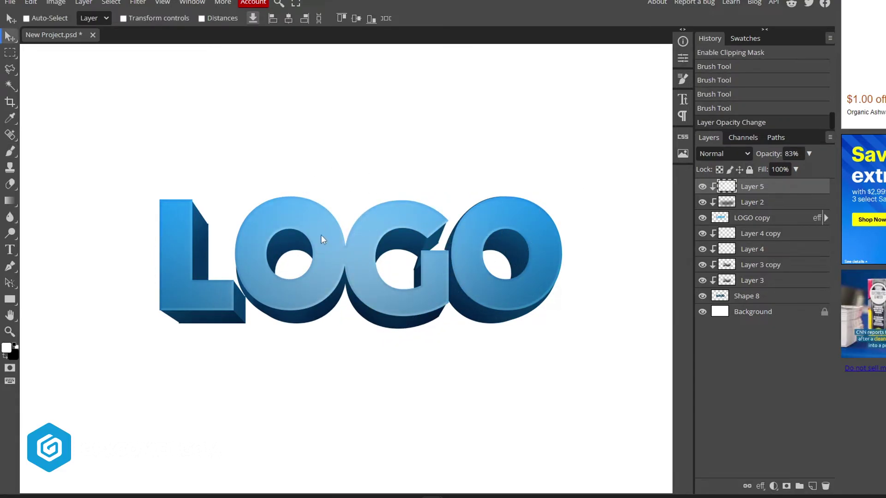
# Step: Add a new layer above Layer 5 and make it a clipping mask
pyautogui.click(811, 486)
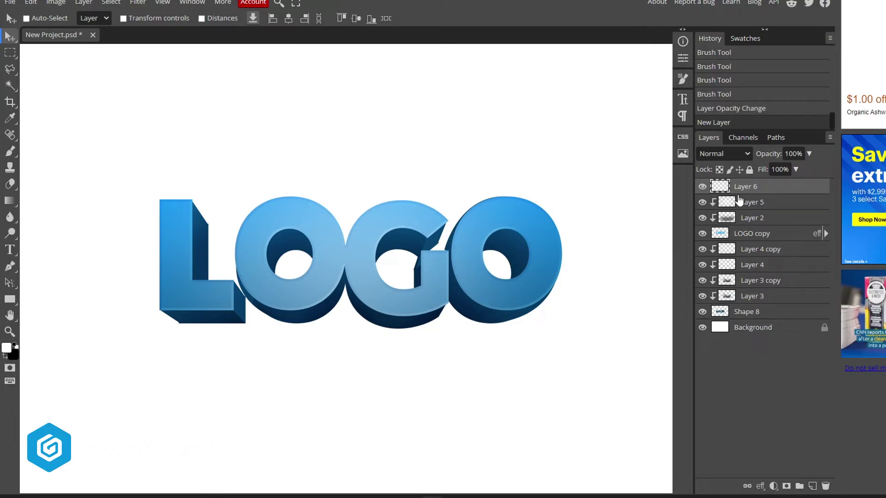
pyautogui.rightClick(783, 187)
pyautogui.click(786, 388)
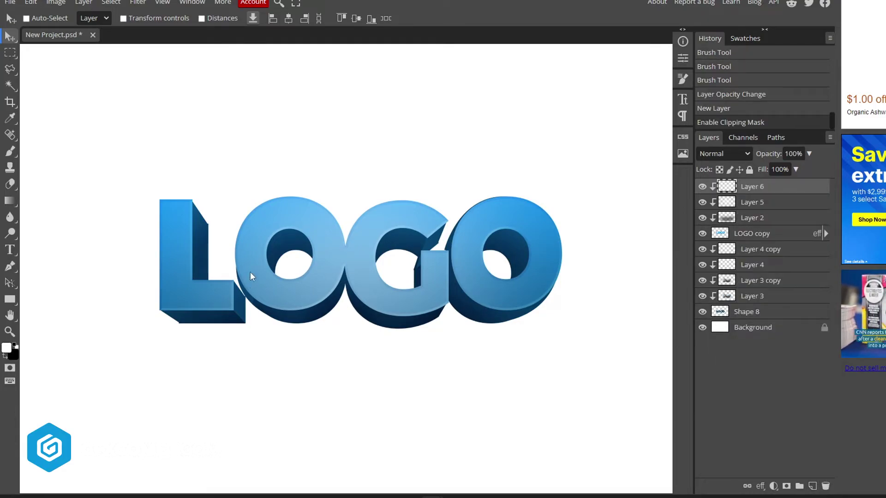
# Step: Draw a closed Pen tool shape over the upper half of the lettering, with a gently curved lower edge
pyautogui.click(11, 266)
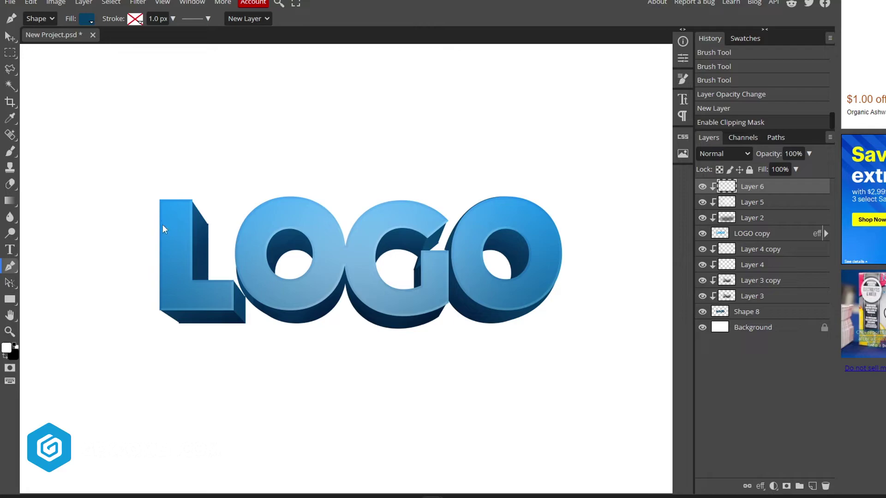
pyautogui.click(97, 245)
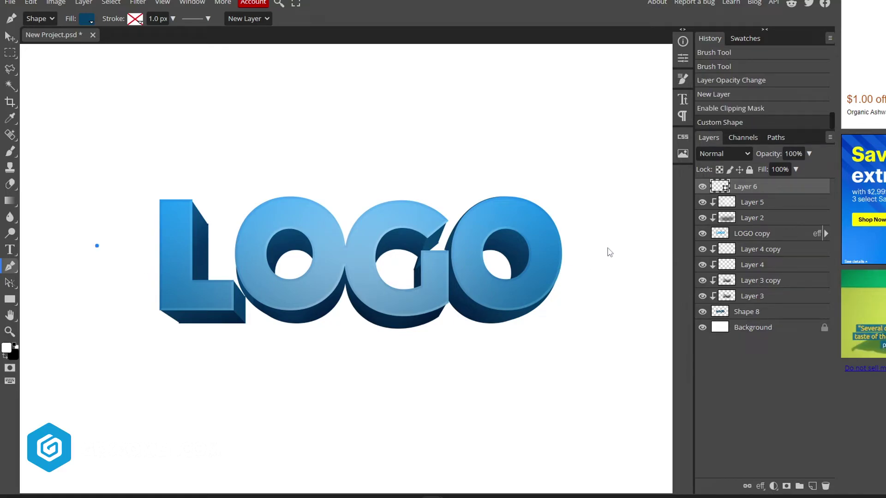
pyautogui.moveTo(614, 226); pyautogui.dragTo(636, 178)
pyautogui.click(419, 141)
pyautogui.click(76, 131)
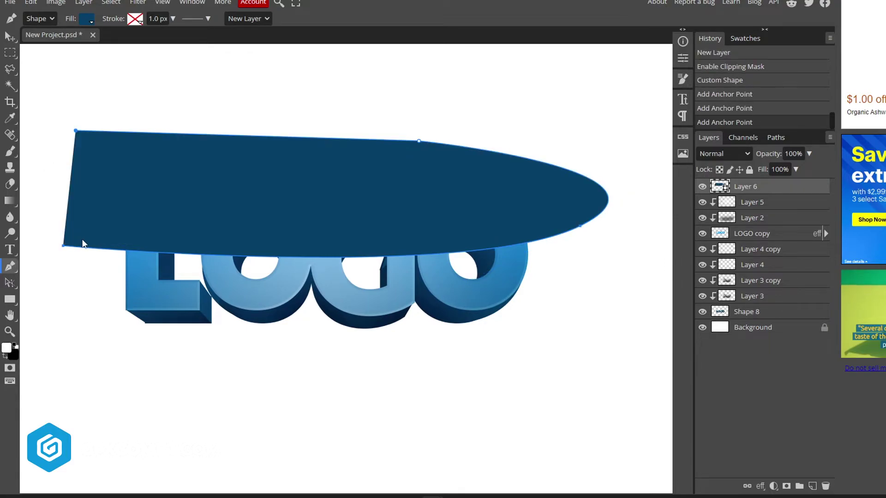
pyautogui.click(63, 246)
# Step: Fill the pen shape with white and clip it to the letter faces
pyautogui.click(87, 19)
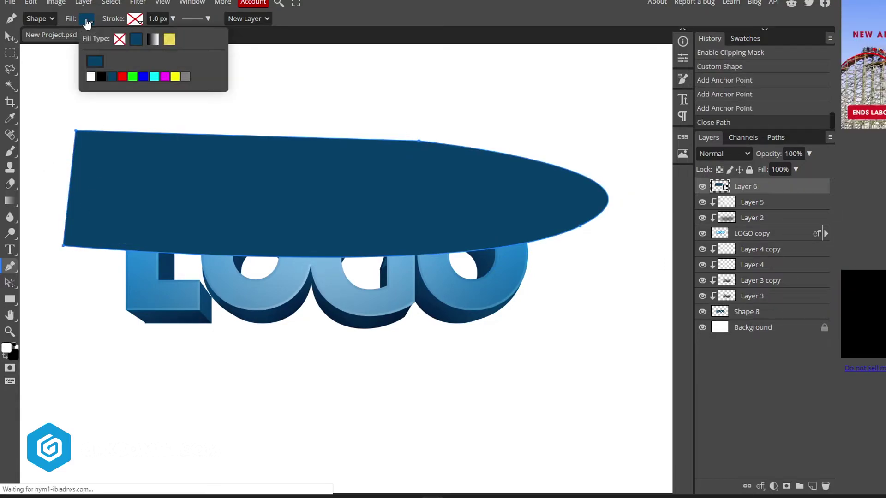
pyautogui.click(90, 78)
pyautogui.click(9, 37)
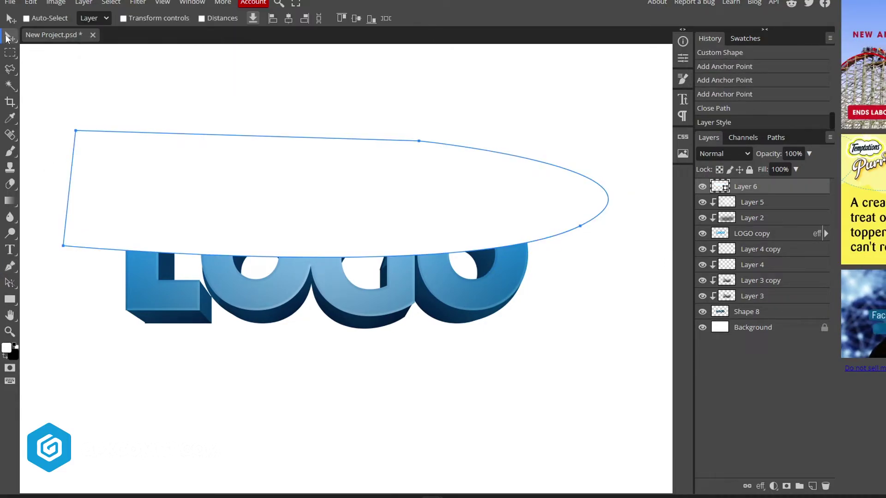
pyautogui.rightClick(791, 188)
pyautogui.click(770, 393)
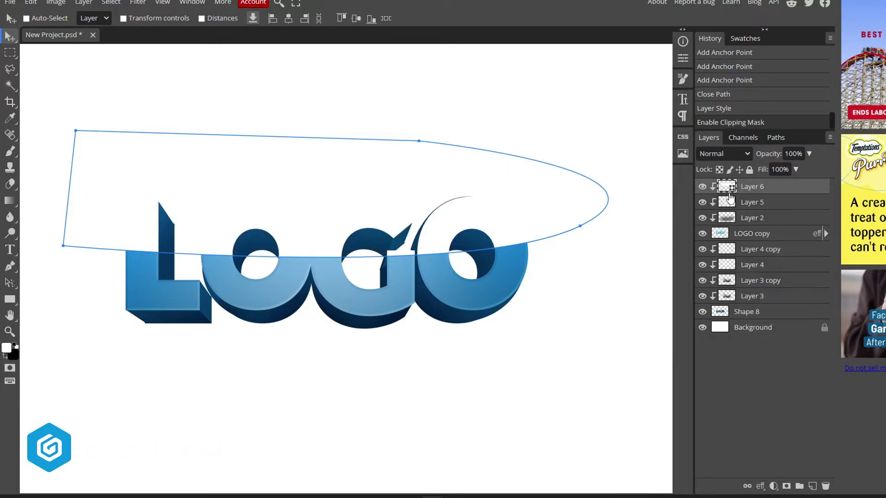
# Step: Set Layer 6 to Overlay at 18% opacity and adjust the gloss shape's position on the letters
pyautogui.click(735, 154)
pyautogui.click(725, 310)
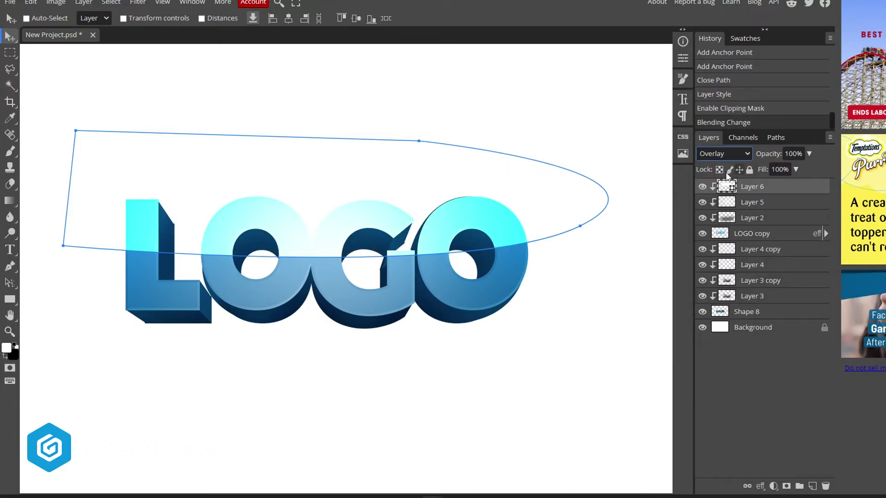
pyautogui.click(488, 213)
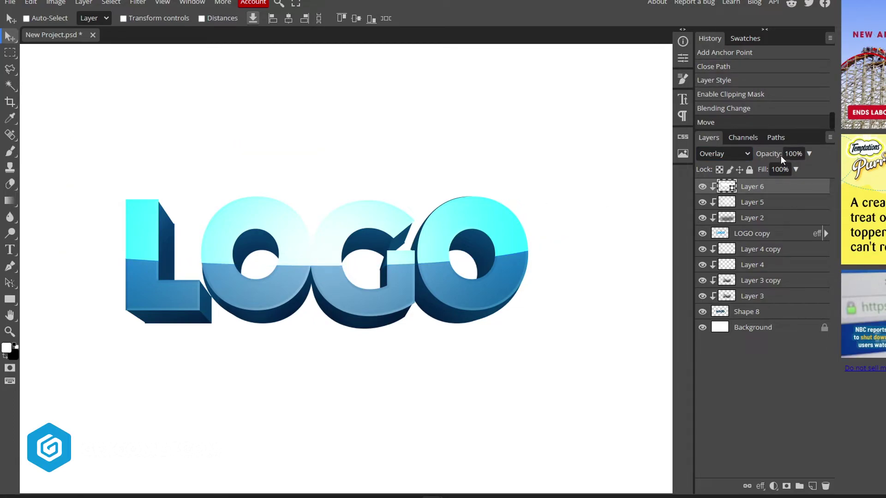
pyautogui.moveTo(785, 157); pyautogui.dragTo(688, 159)
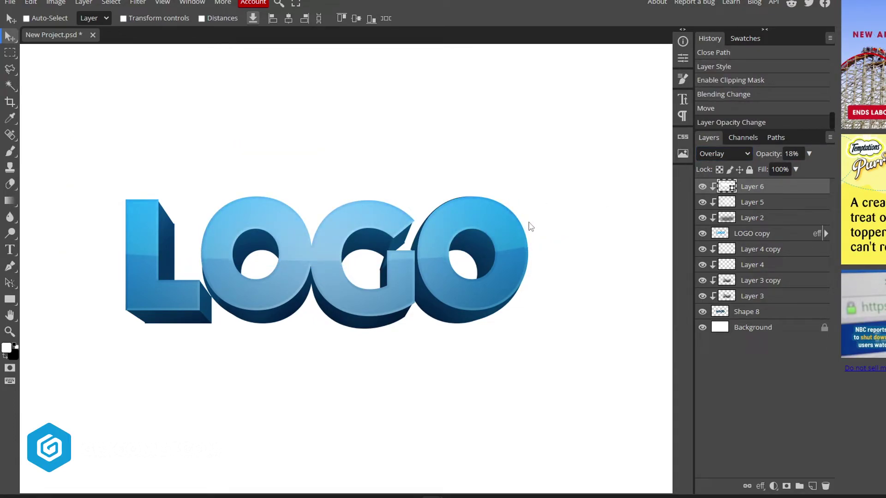
pyautogui.moveTo(530, 229); pyautogui.dragTo(537, 229)
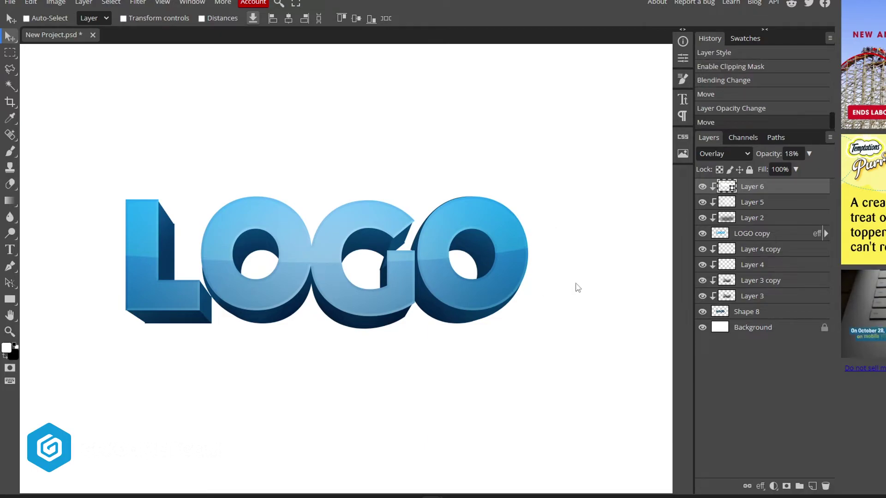
# Step: Duplicate Shape 8 beneath the original and move the copy slightly down
pyautogui.click(702, 313)
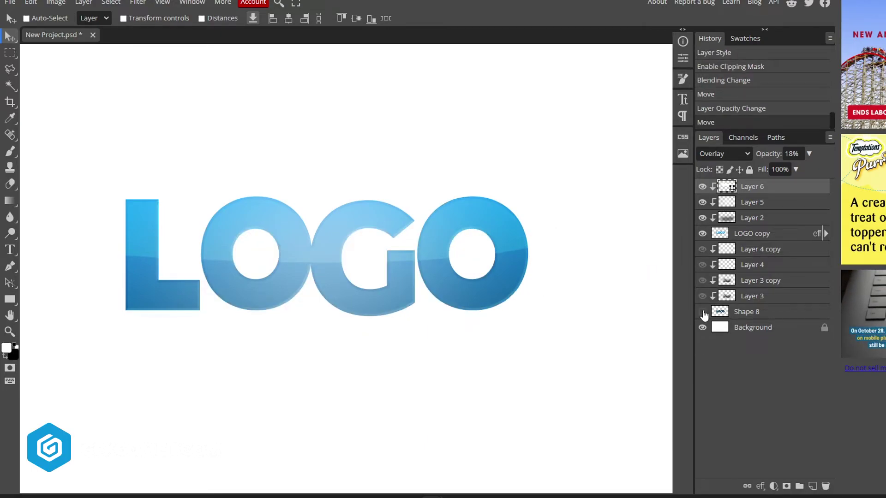
pyautogui.click(702, 312)
pyautogui.click(748, 317)
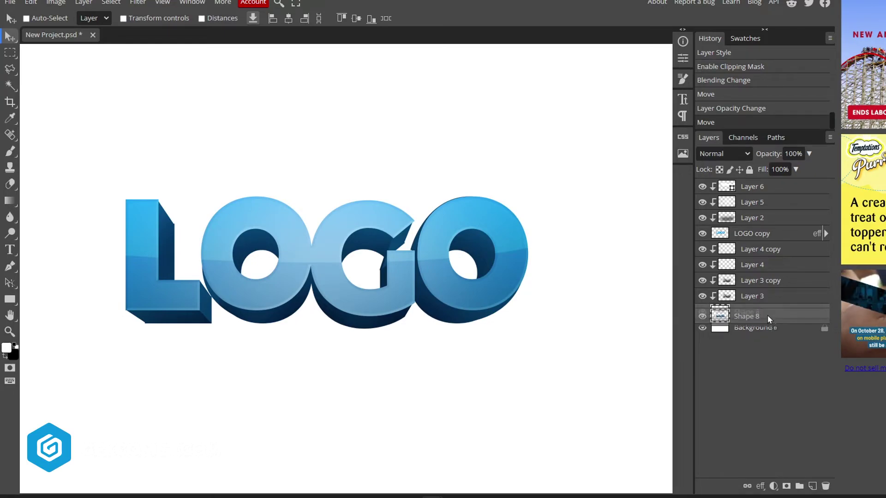
pyautogui.moveTo(767, 315); pyautogui.dragTo(782, 315)
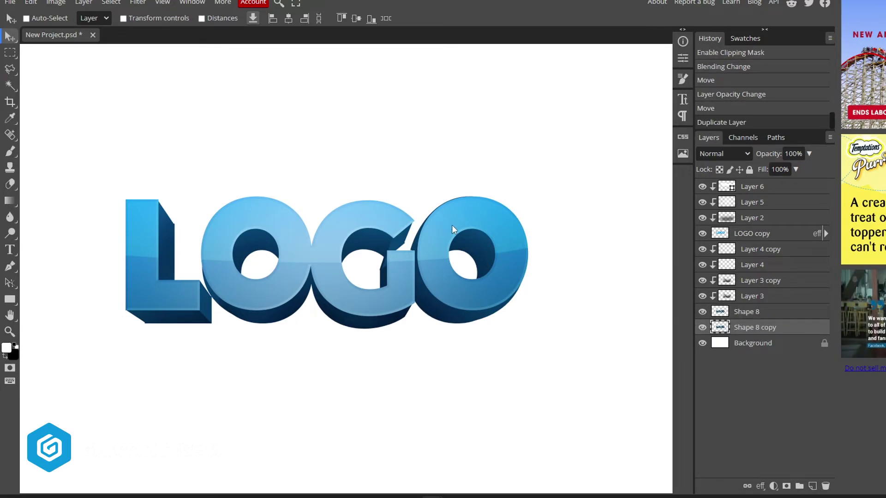
pyautogui.moveTo(452, 225); pyautogui.dragTo(452, 231)
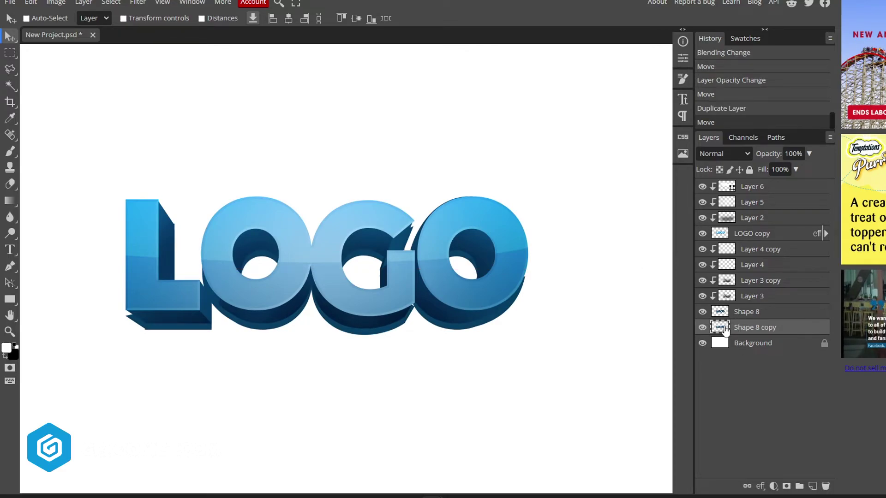
# Step: Apply a black Color Overlay at 100% opacity to the Shape 8 copy layer
pyautogui.rightClick(807, 330)
pyautogui.click(765, 40)
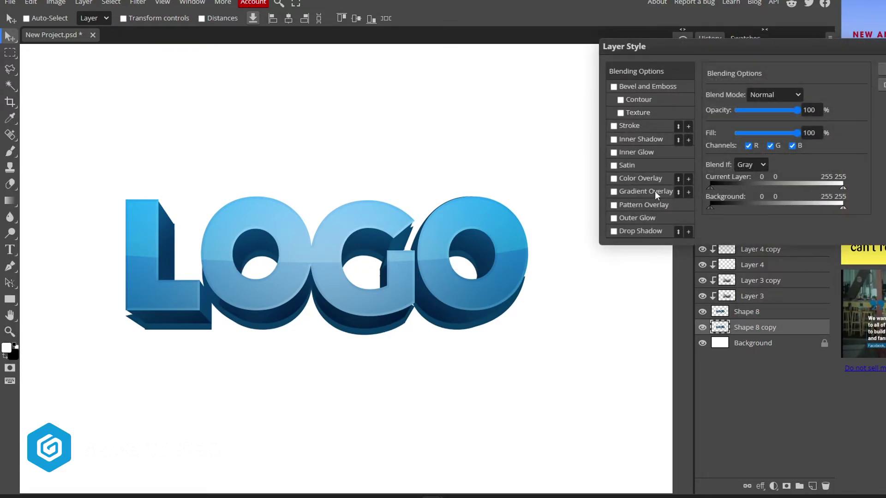
pyautogui.click(648, 179)
pyautogui.click(838, 110)
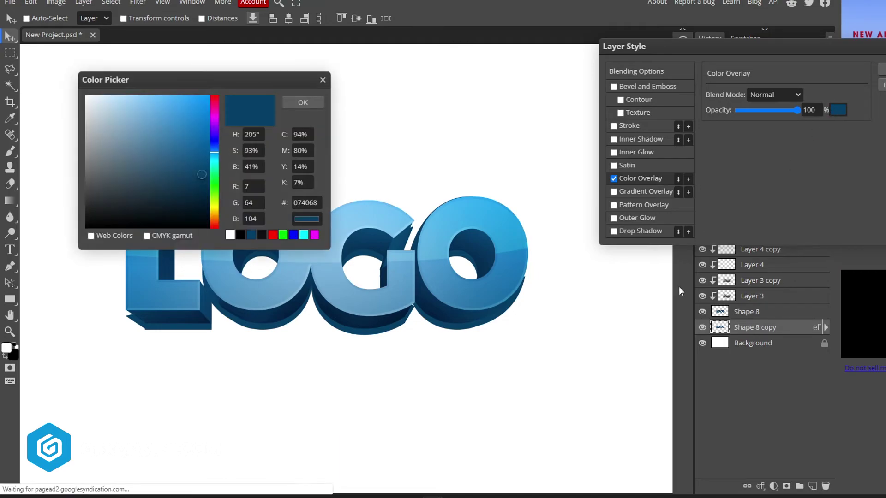
pyautogui.moveTo(158, 196); pyautogui.dragTo(32, 256)
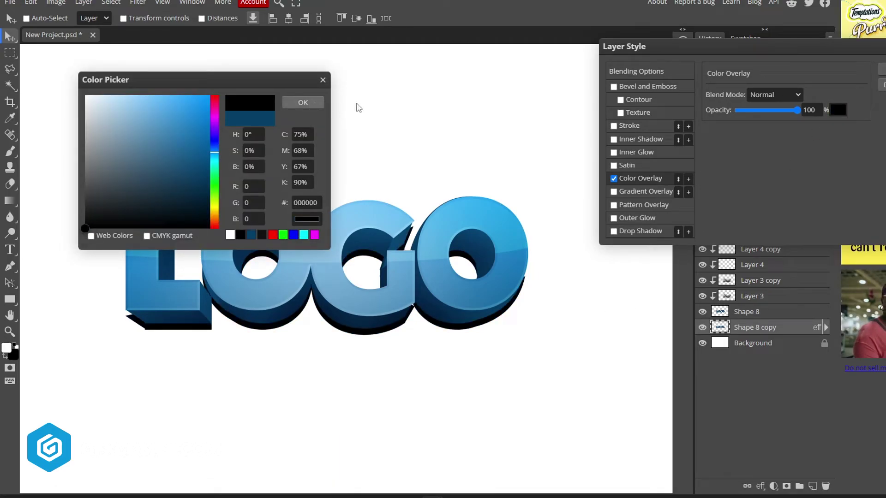
pyautogui.click(302, 103)
pyautogui.click(881, 69)
# Step: Blur the black Shape 8 copy with a Gaussian Blur of about 47 px and lower its layer opacity
pyautogui.click(137, 3)
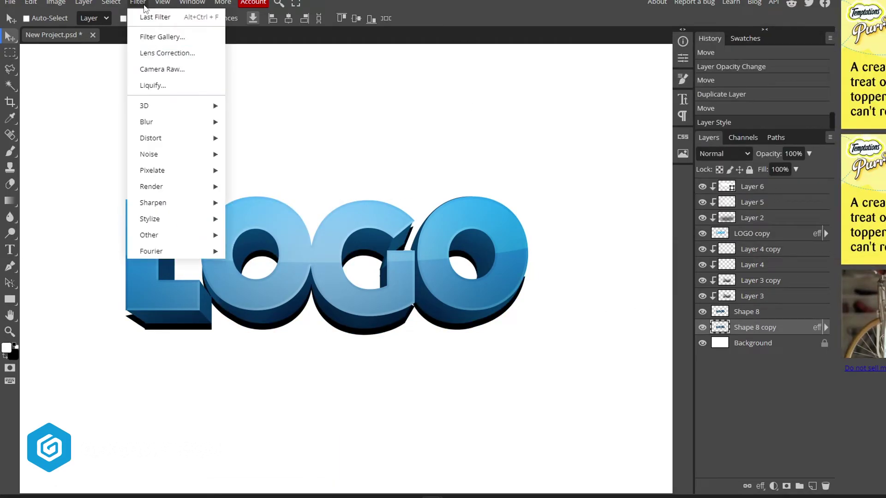
pyautogui.moveTo(197, 121)
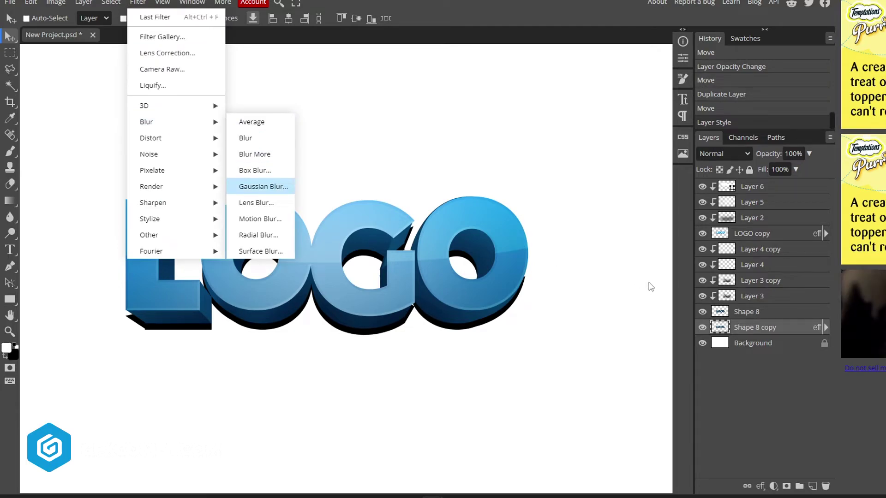
pyautogui.click(254, 187)
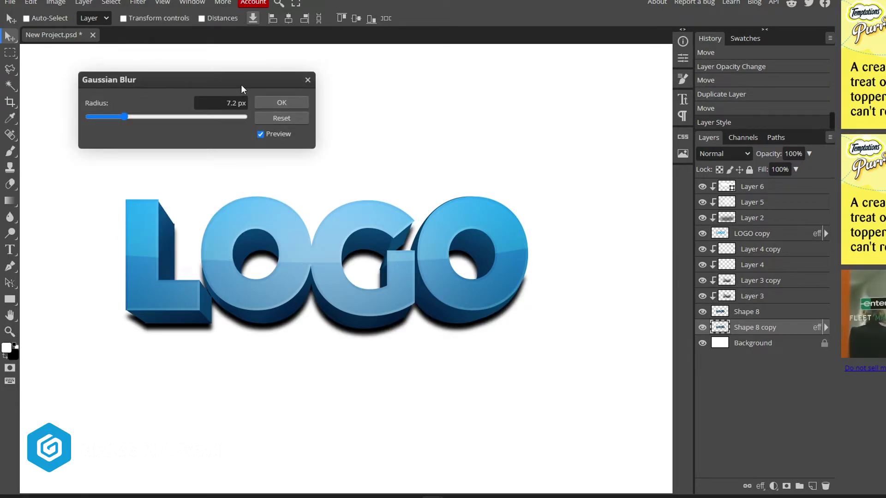
pyautogui.moveTo(241, 85); pyautogui.dragTo(461, 106)
pyautogui.click(361, 136)
pyautogui.moveTo(359, 136)
pyautogui.mouseDown()
pyautogui.moveTo(378, 139)
pyautogui.moveTo(363, 140)
pyautogui.mouseUp()
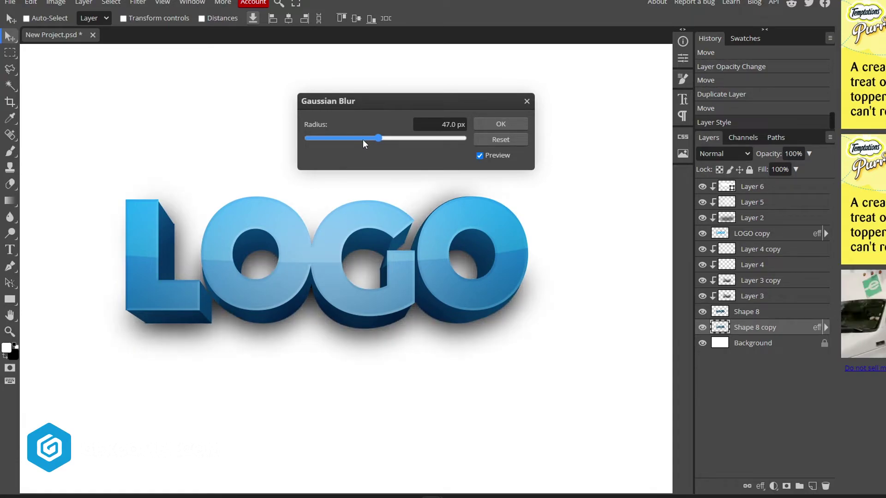
pyautogui.click(510, 125)
pyautogui.moveTo(769, 155); pyautogui.dragTo(730, 152)
# Step: On a new layer above Layer 6, dab soft light-blue glows around the lettering with a large brush at 47% opacity and 46% flow
pyautogui.click(752, 186)
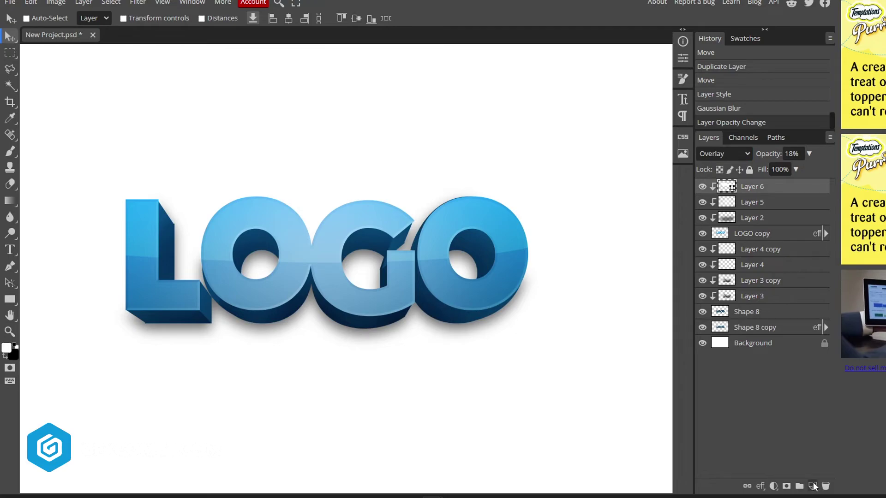
pyautogui.click(812, 485)
pyautogui.press('b')
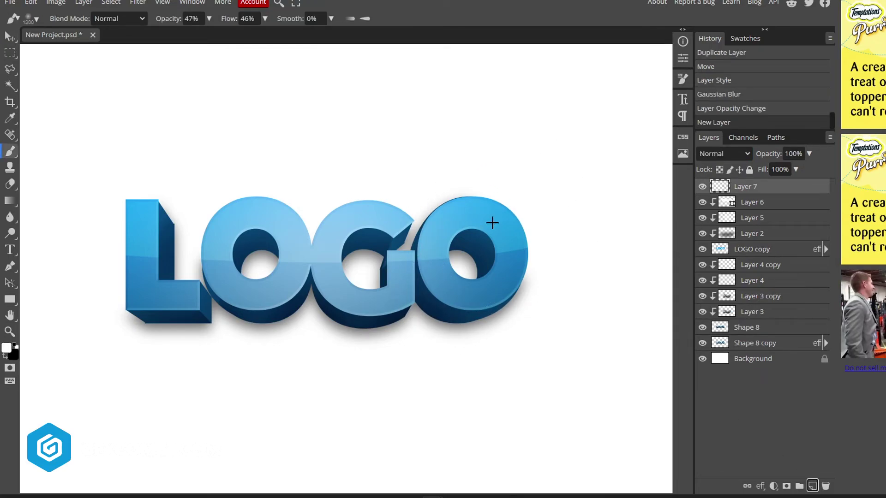
pyautogui.press('[')
pyautogui.press('[')
pyautogui.press('[')
pyautogui.press('[')
pyautogui.press('[')
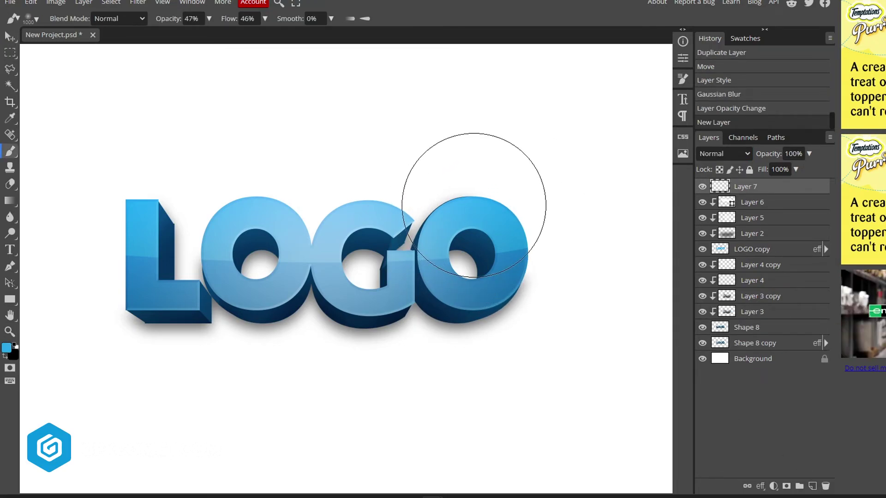
pyautogui.click(472, 205)
pyautogui.click(461, 205)
pyautogui.click(190, 277)
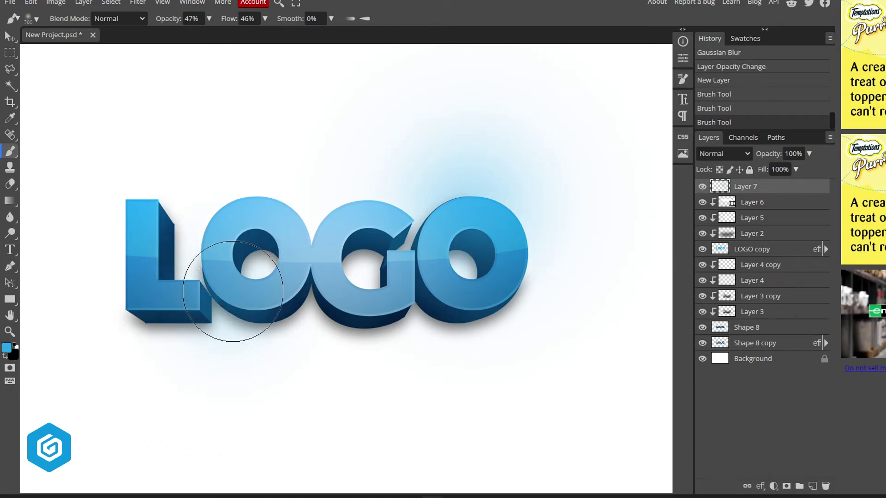
pyautogui.click(233, 293)
pyautogui.click(138, 189)
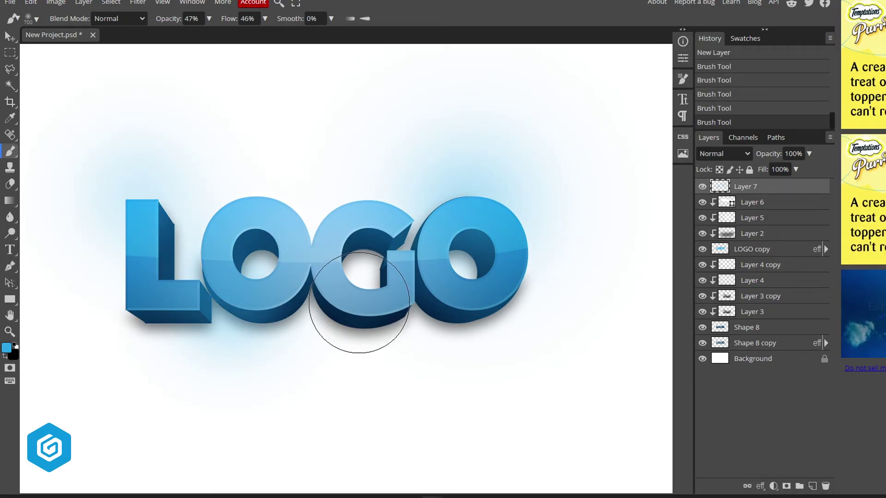
pyautogui.click(362, 309)
# Step: Set Layer 7 to Overlay and add a duplicate above it with its own blend mode and reduced opacity
pyautogui.press('v')
pyautogui.click(737, 154)
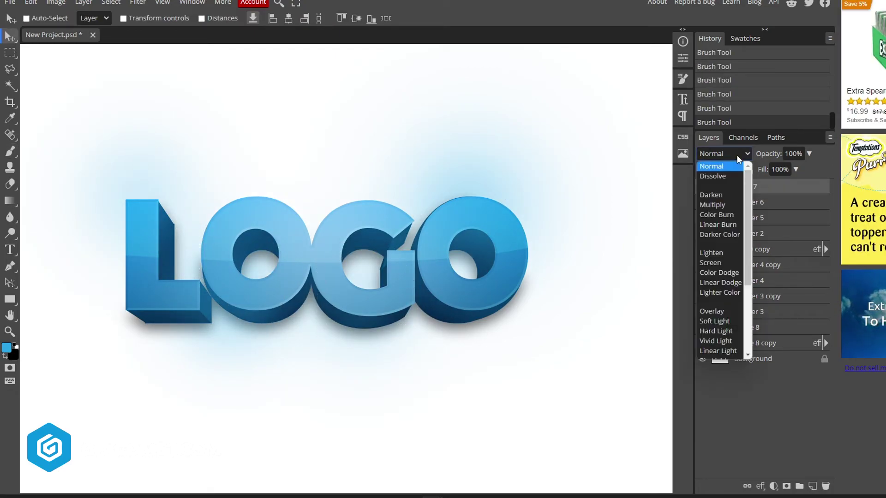
pyautogui.press('Escape')
pyautogui.click(723, 315)
# Step: Duplicate the Background layer and fill the copy with a near-black foreground colour
pyautogui.click(752, 377)
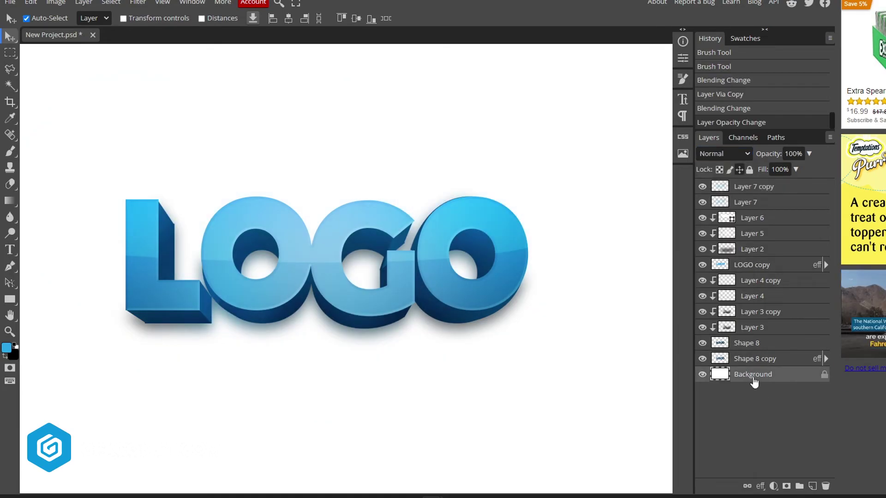
pyautogui.hotkey('ctrl', 'j')
pyautogui.click(8, 348)
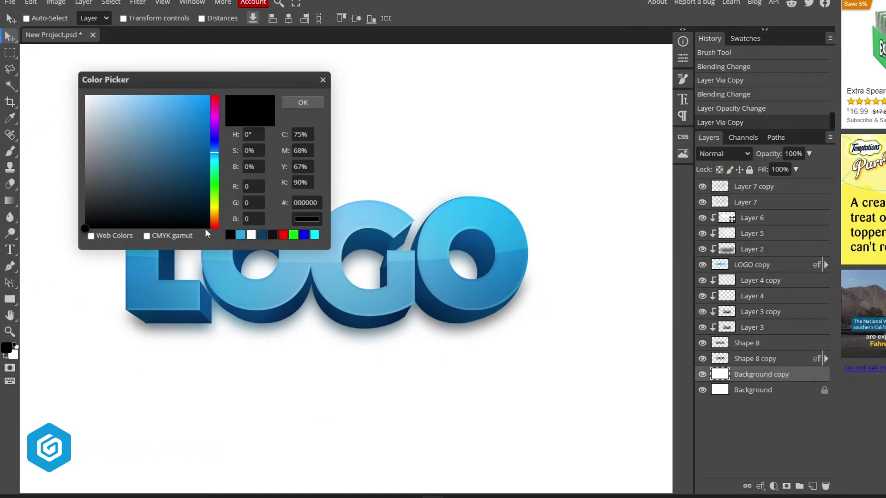
pyautogui.click(318, 99)
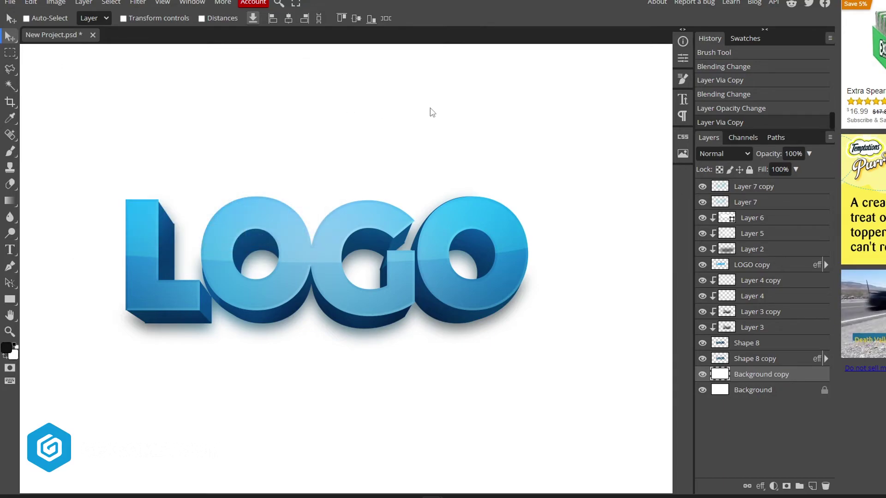
pyautogui.hotkey('alt', 'BackSpace')
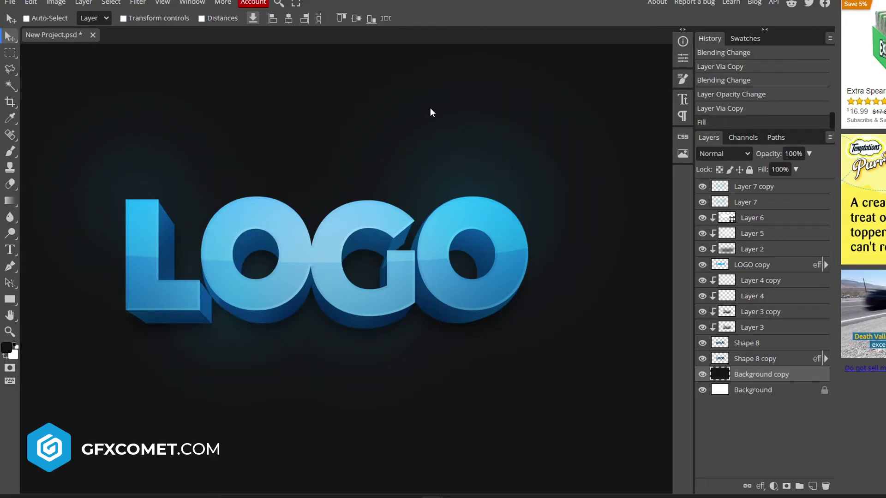
pyautogui.press('space')
pyautogui.moveTo(438, 213); pyautogui.dragTo(418, 247)
pyautogui.moveTo(511, 288)
pyautogui.mouseDown()
pyautogui.moveTo(513, 251)
pyautogui.moveTo(623, 283)
pyautogui.moveTo(415, 235)
pyautogui.moveTo(504, 280)
pyautogui.mouseUp()
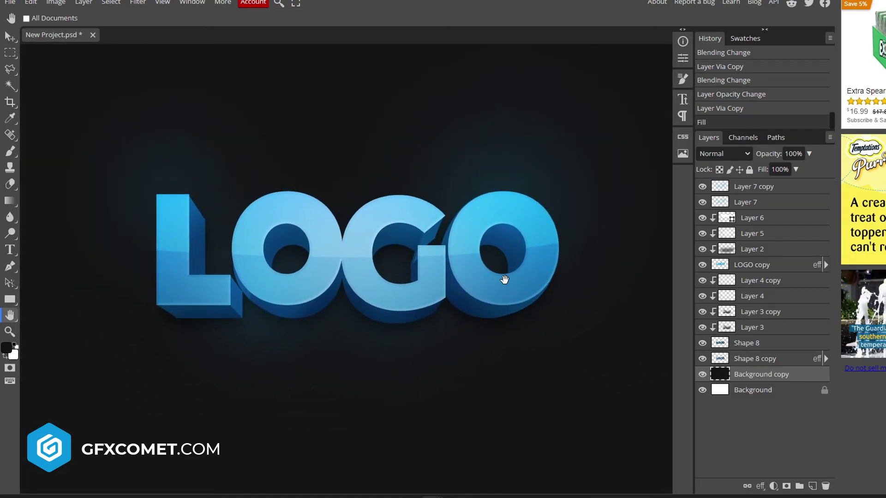